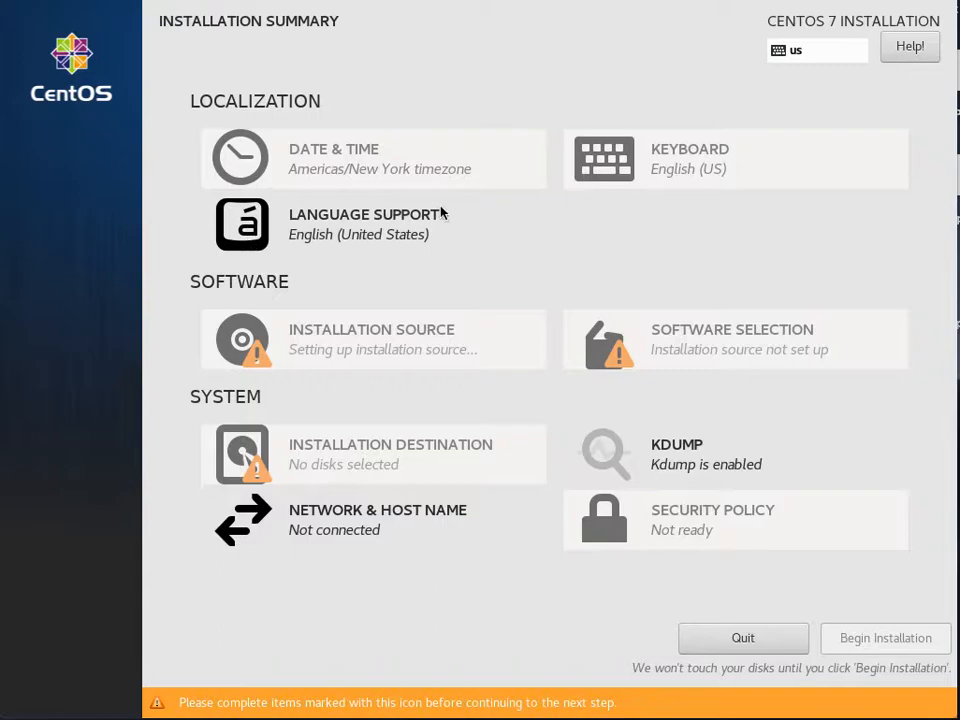
Step: Review the Date & Time and Keyboard settings, leaving both unchanged
left_click(347, 178)
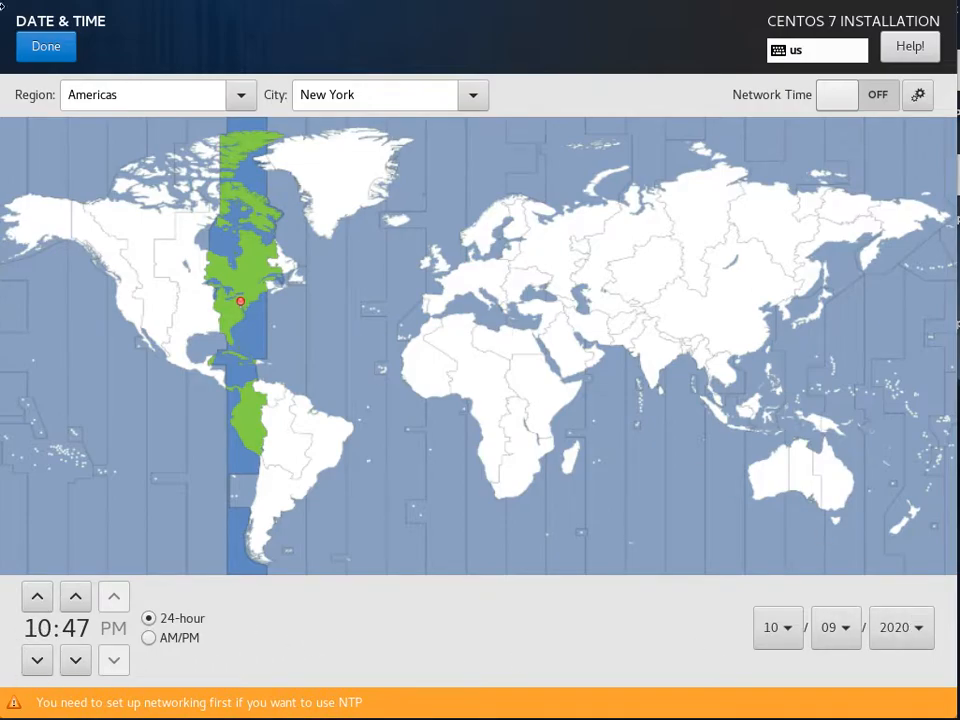
left_click(47, 52)
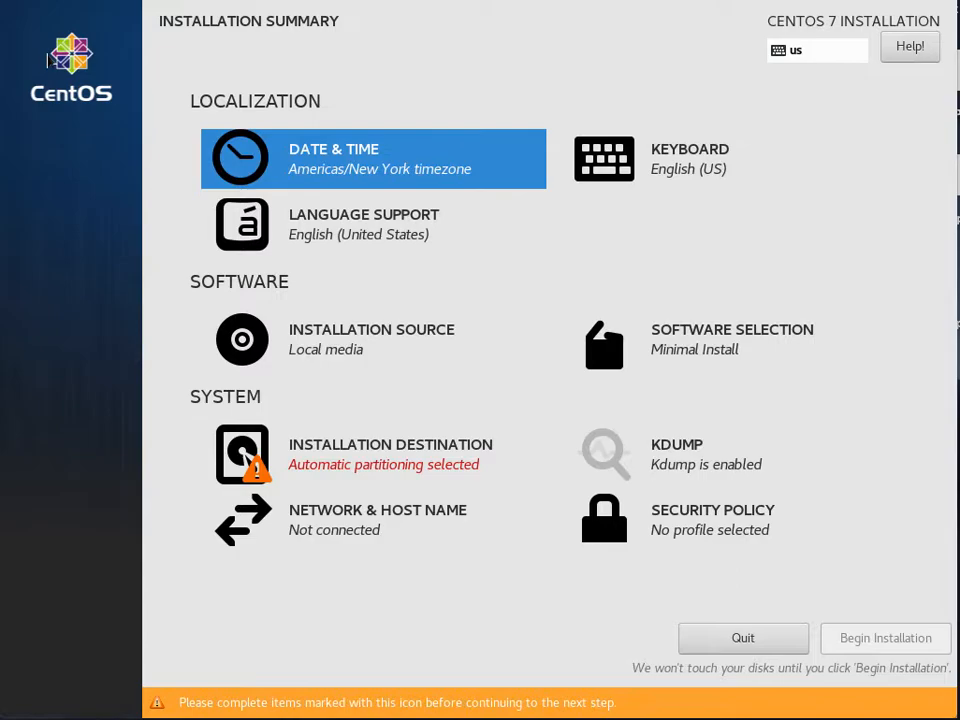
left_click(592, 145)
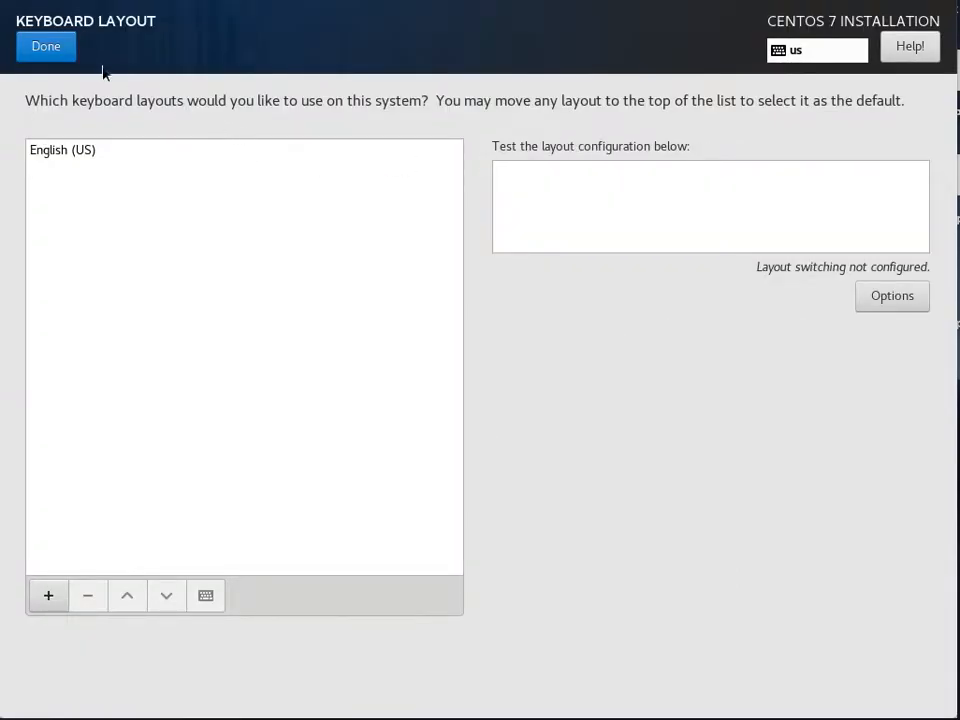
left_click(45, 50)
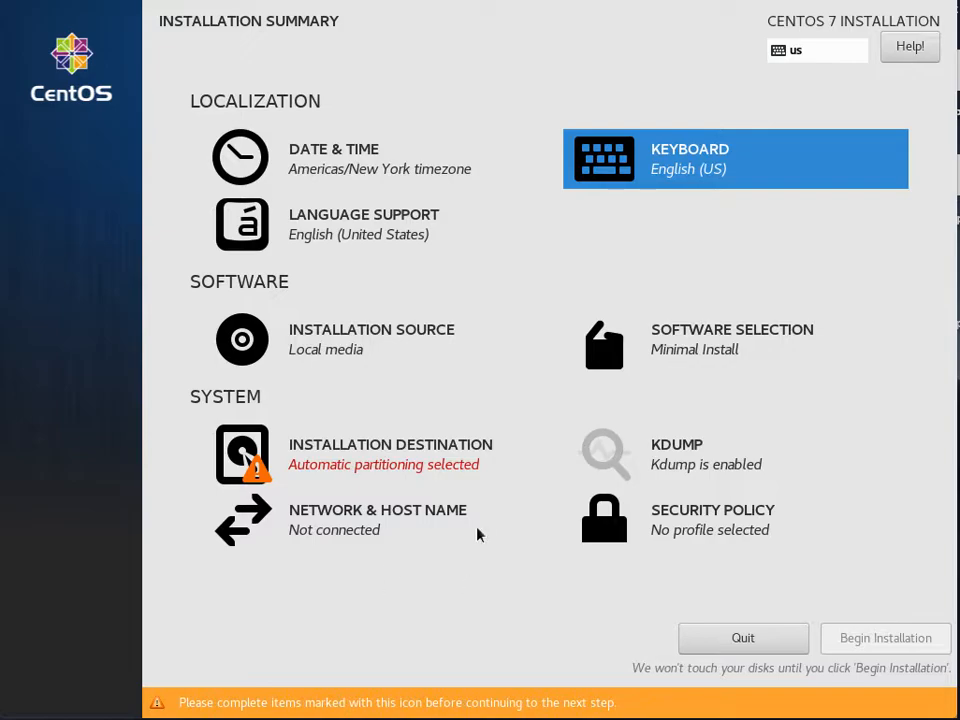
Step: Uncheck Enable kdump in the KDUMP settings and return to the summary
left_click(655, 458)
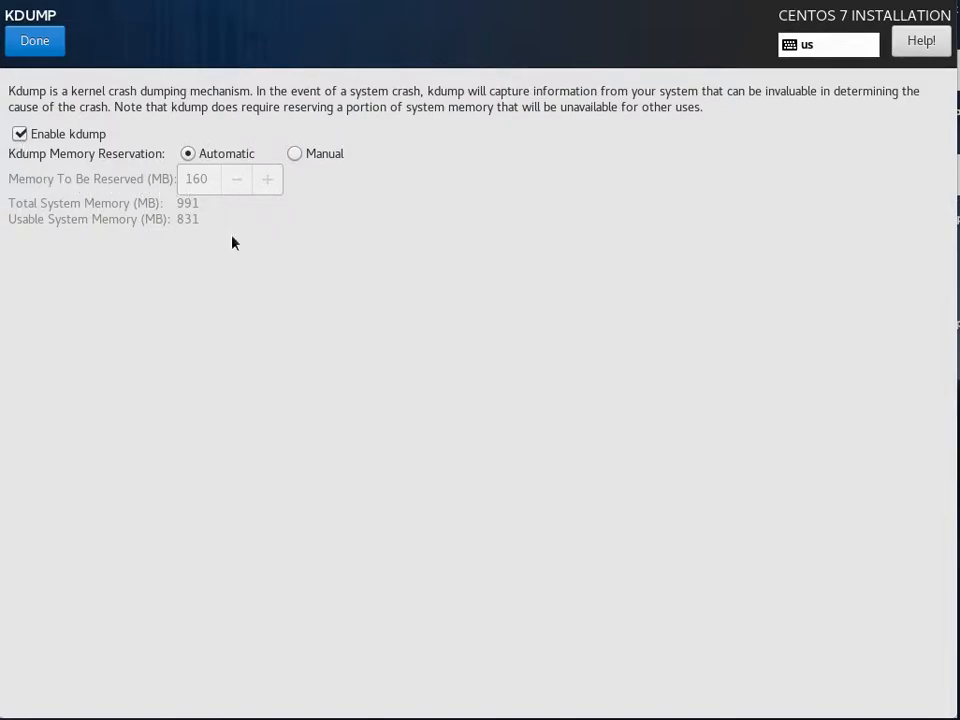
left_click(19, 136)
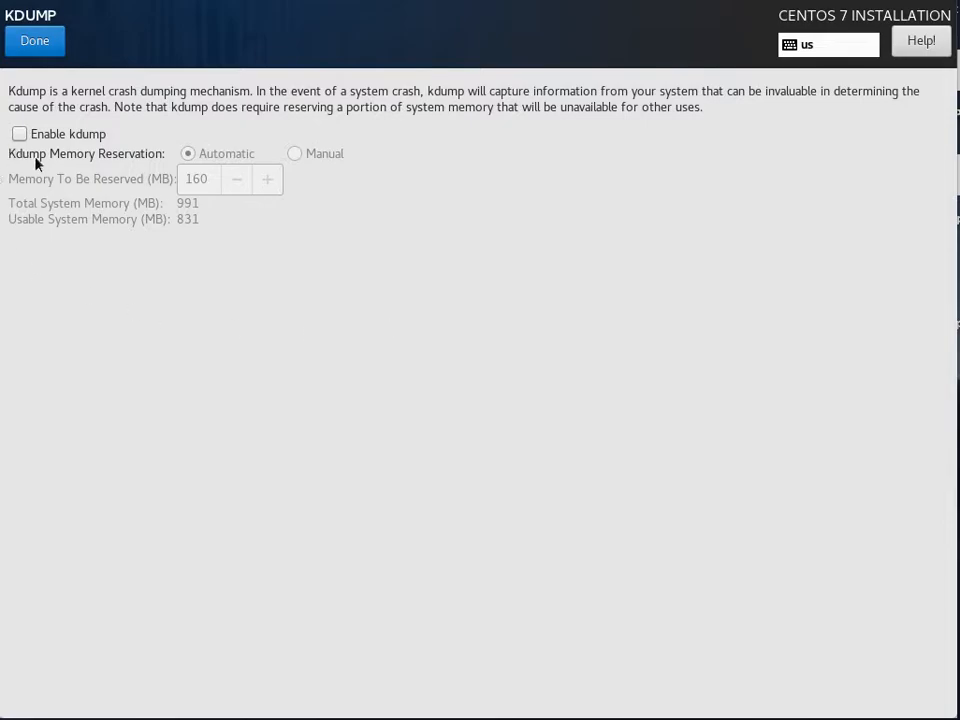
left_click(39, 48)
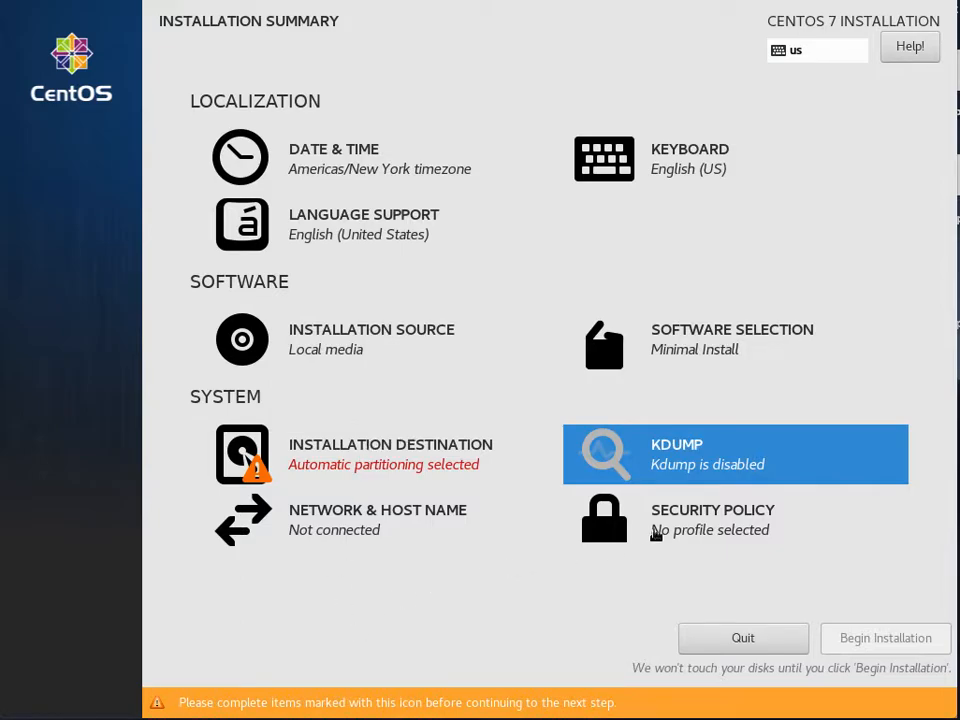
left_click(664, 528)
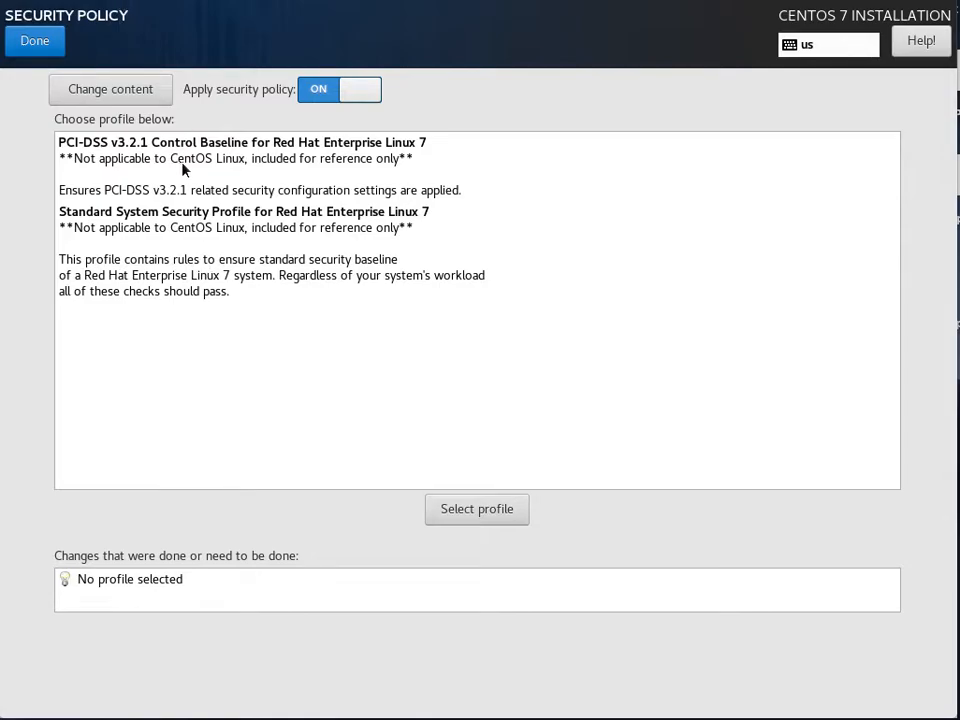
left_click(22, 40)
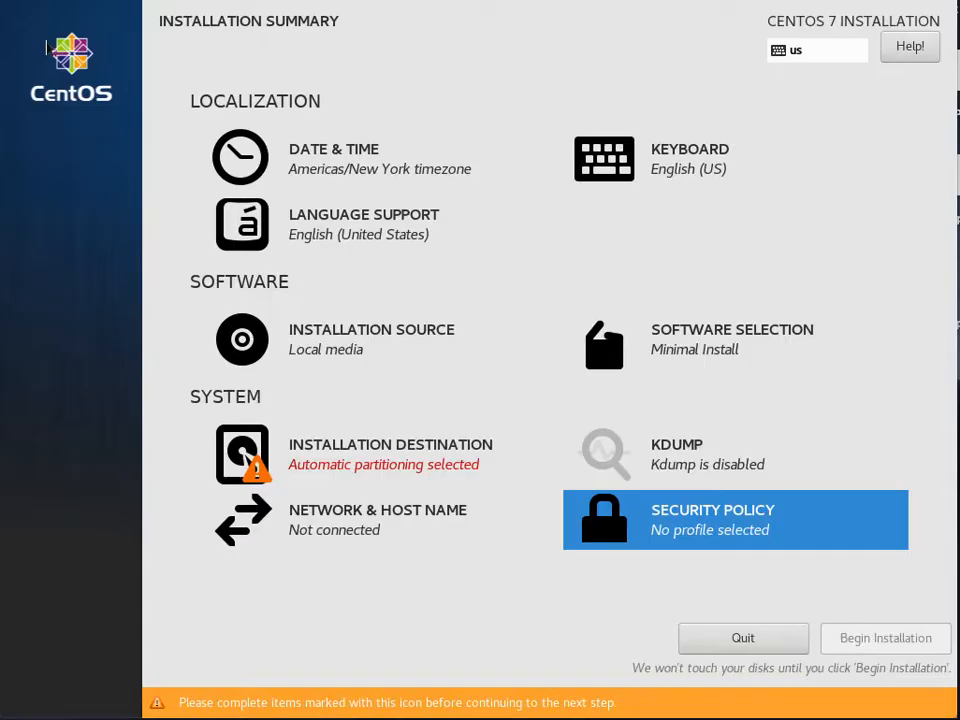
Step: Keep automatic partitioning on the 20 GiB vda disk, with Encrypt my data unchecked
left_click(369, 455)
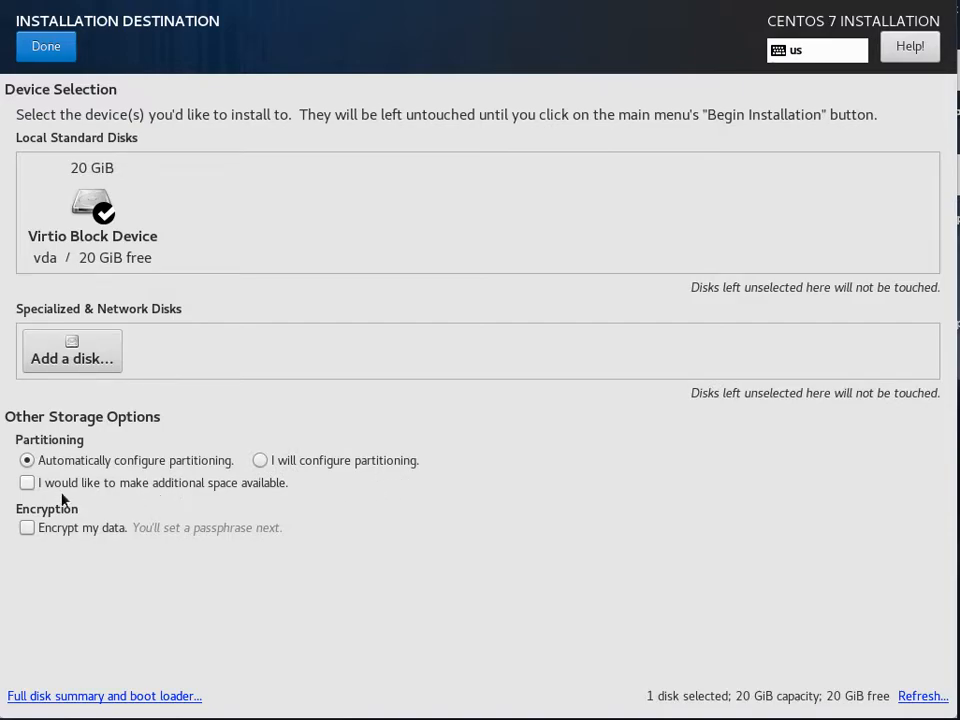
left_click(260, 462)
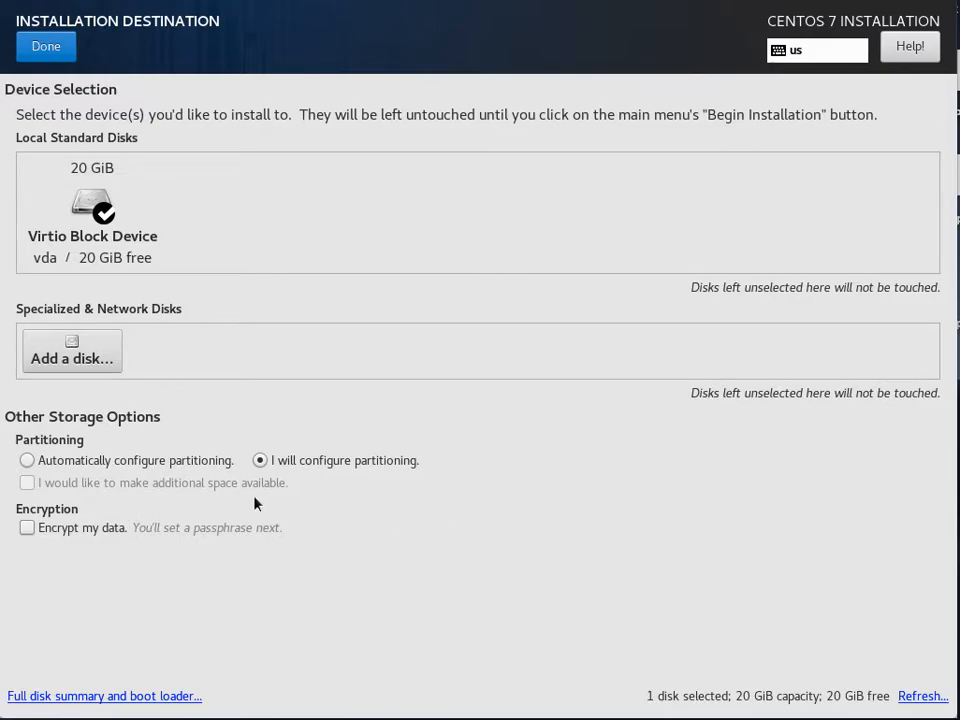
left_click(27, 461)
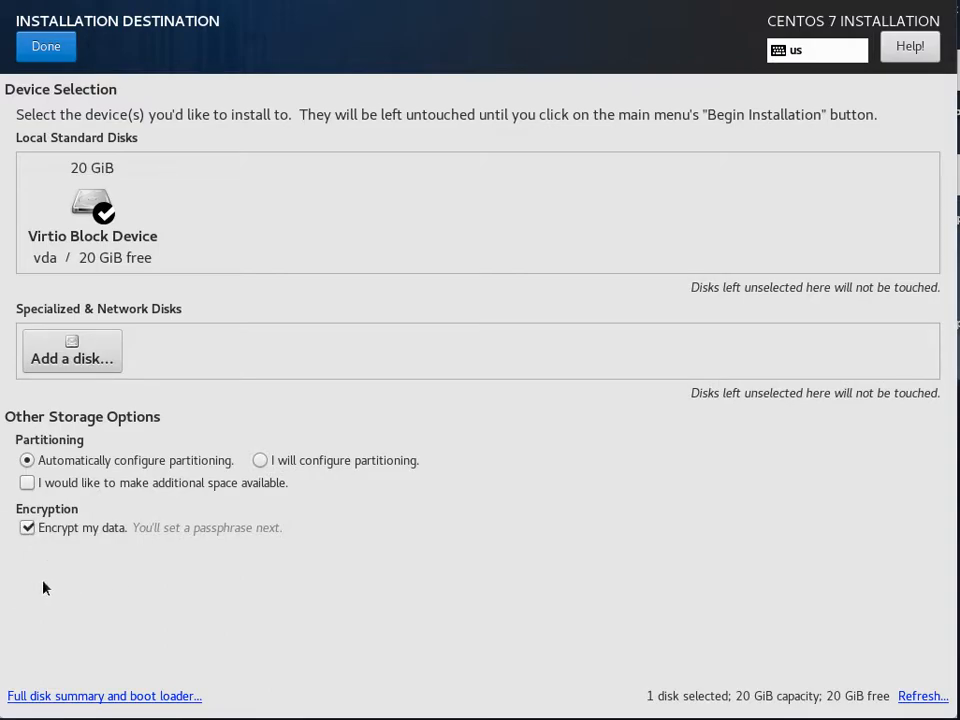
left_click(28, 529)
left_click(45, 48)
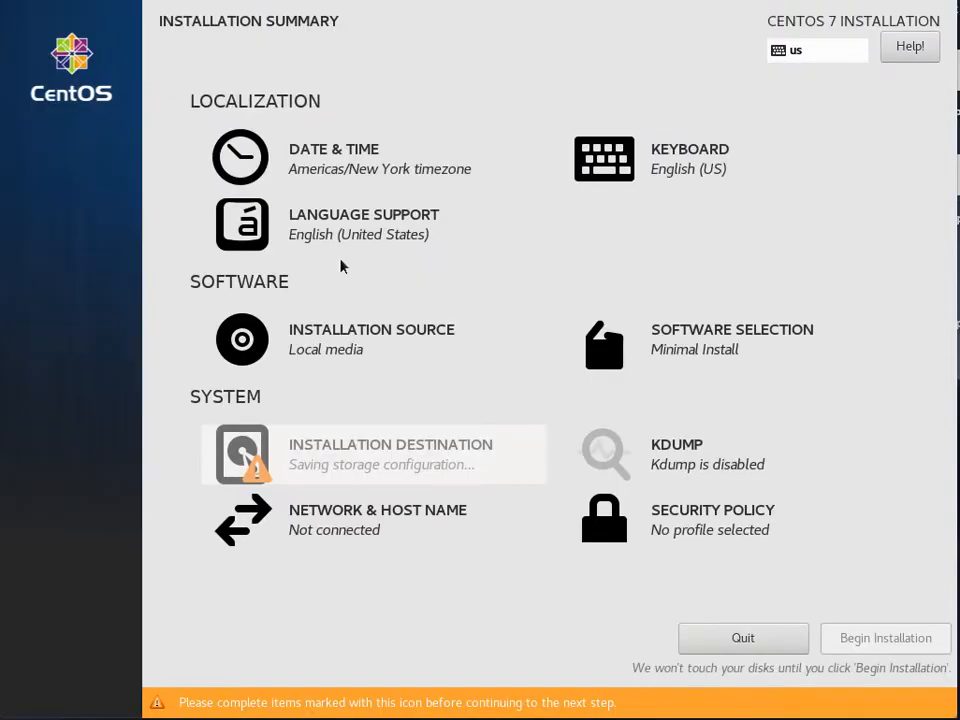
Step: Apply host name rbe0000.cnt.lab and bring up the eth0 connection editor
left_click(360, 516)
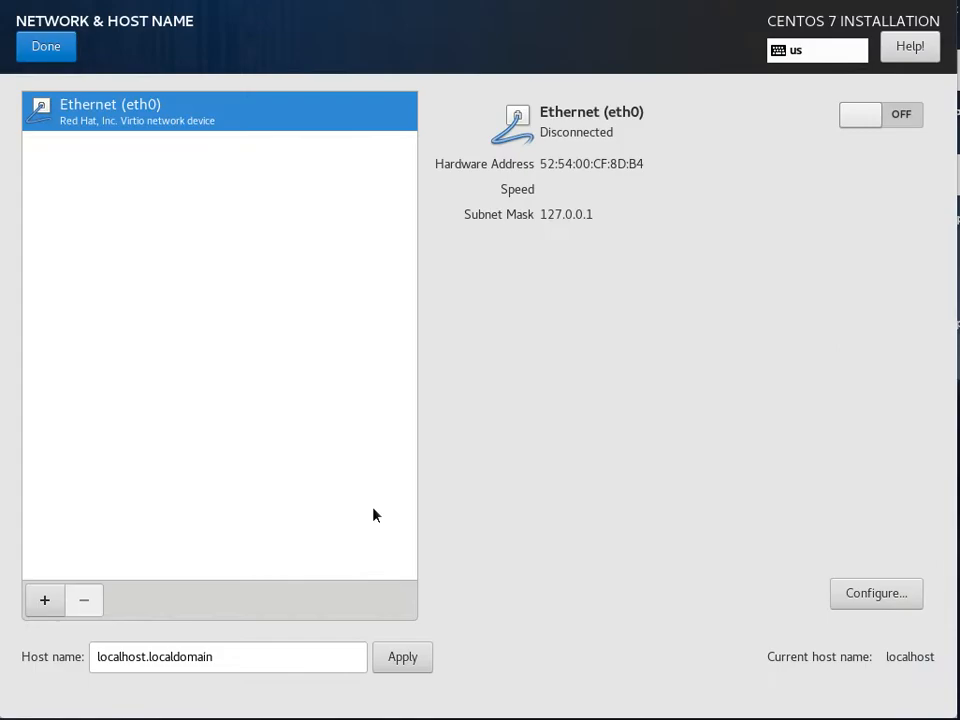
left_click_drag(236, 658, 4, 658)
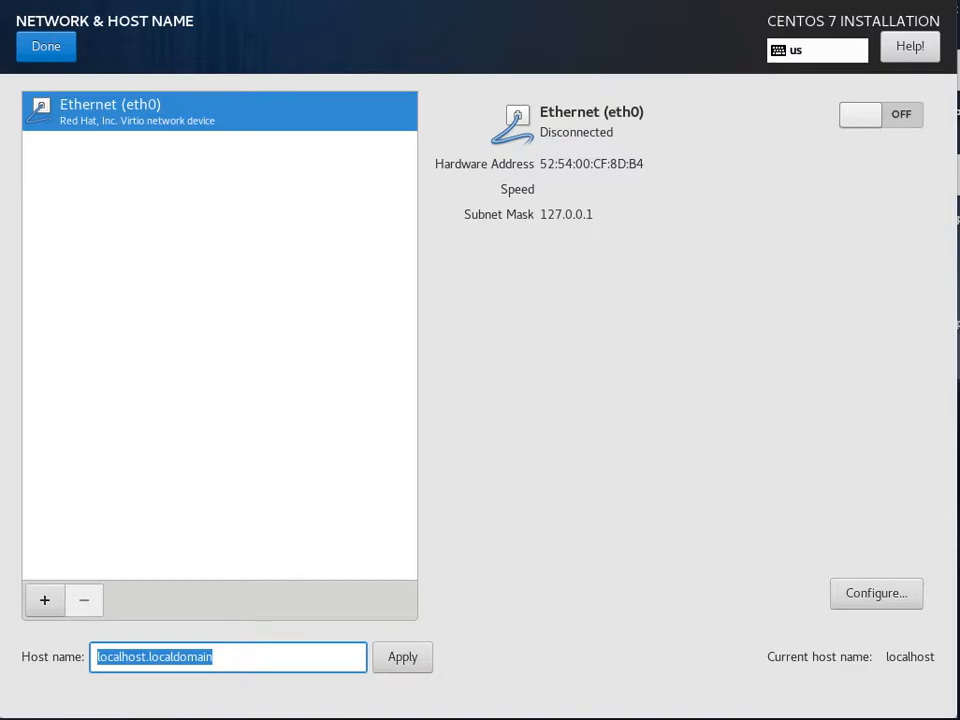
type("rbe0")
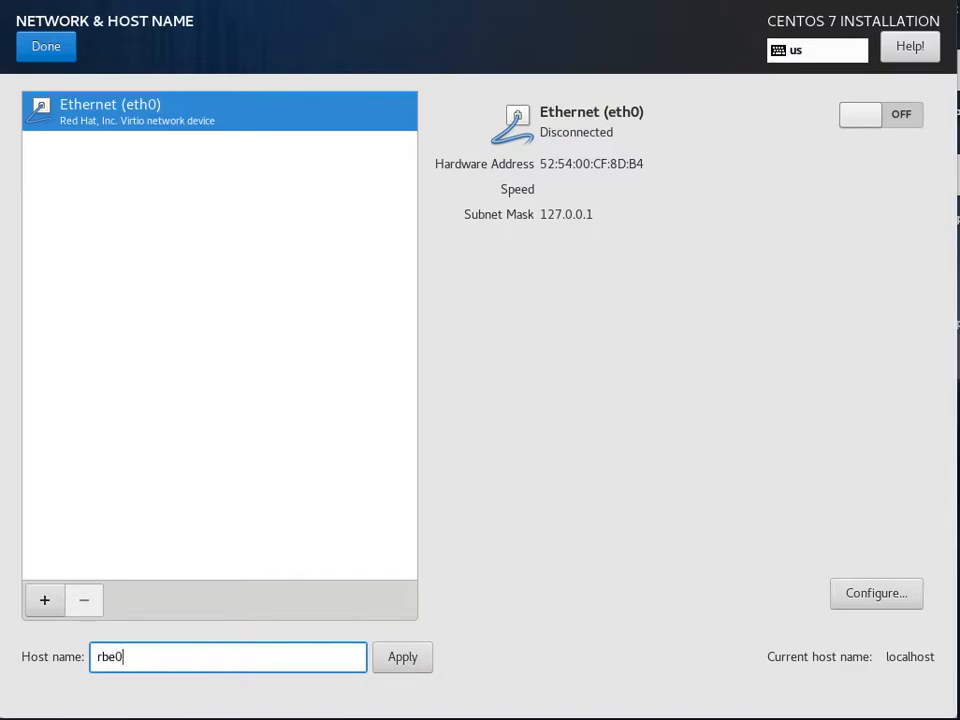
type("000.cnt.lab")
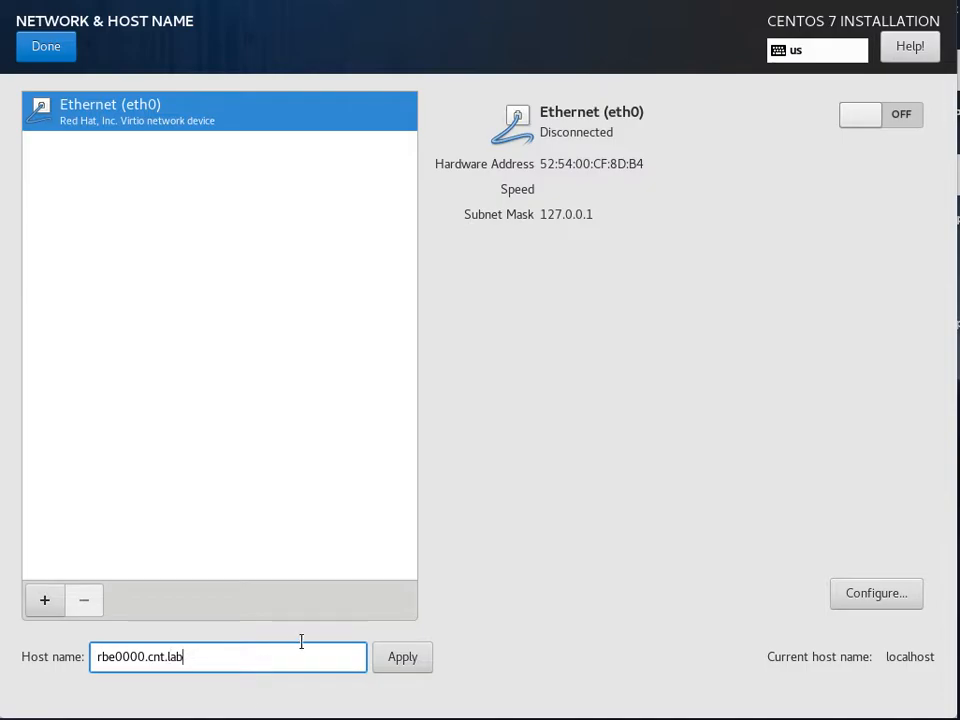
left_click(405, 669)
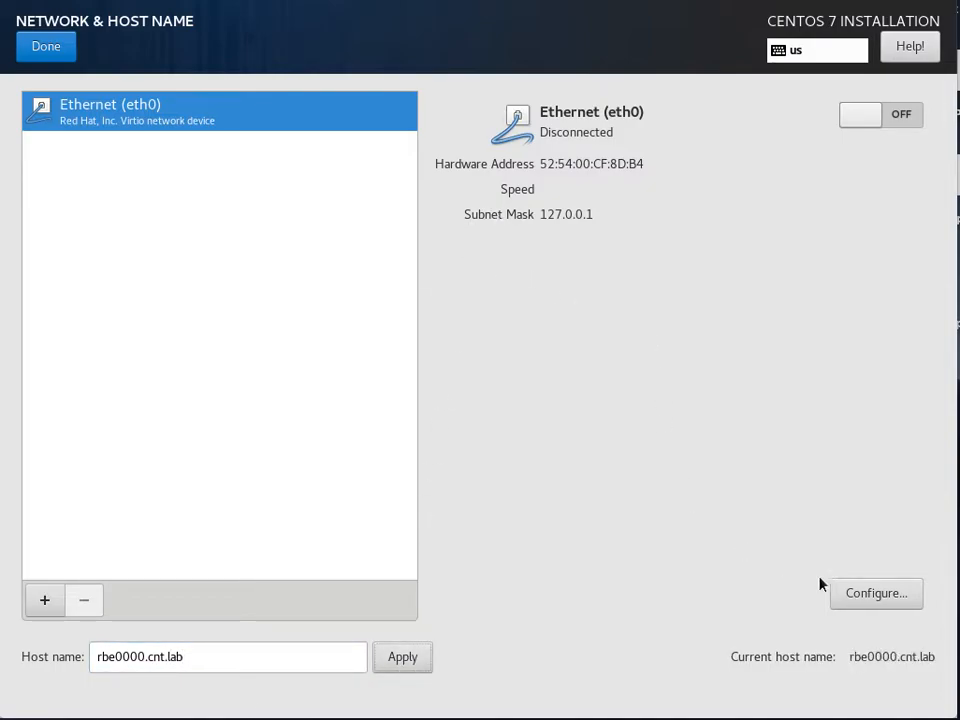
left_click(881, 598)
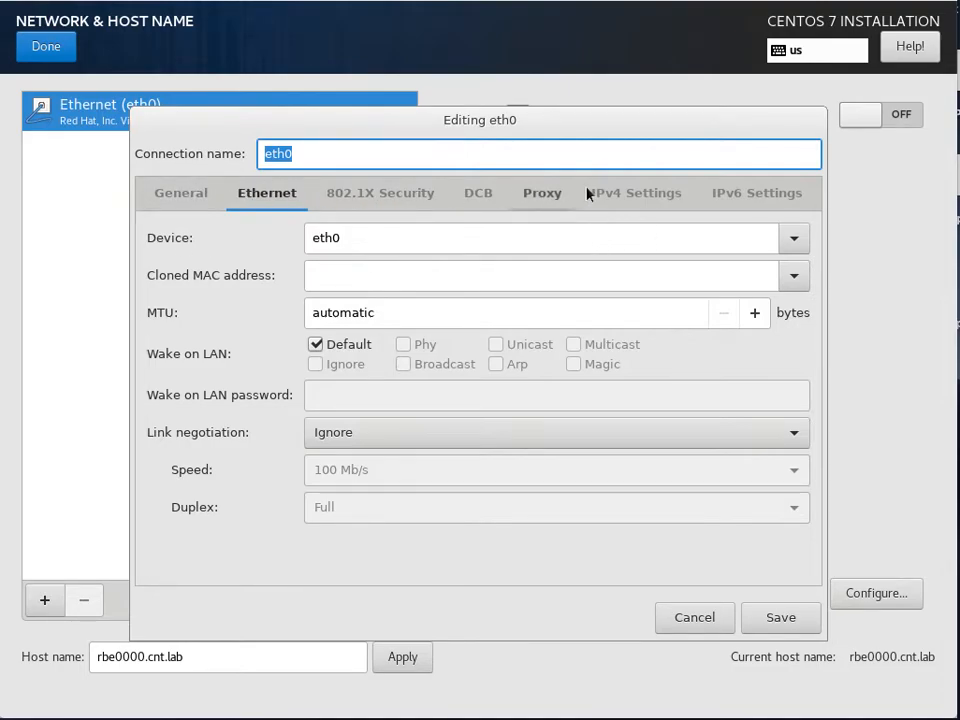
Step: Switch eth0 IPv4 to Manual and add address 192.168.240.140 with netmask 24
left_click(621, 193)
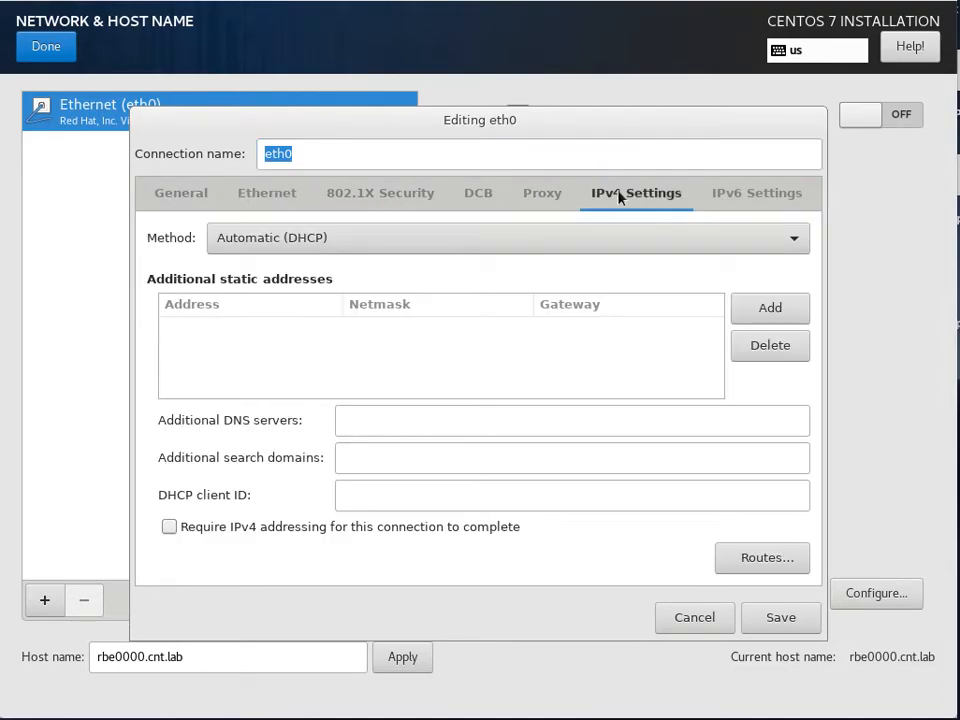
left_click(796, 240)
left_click(398, 294)
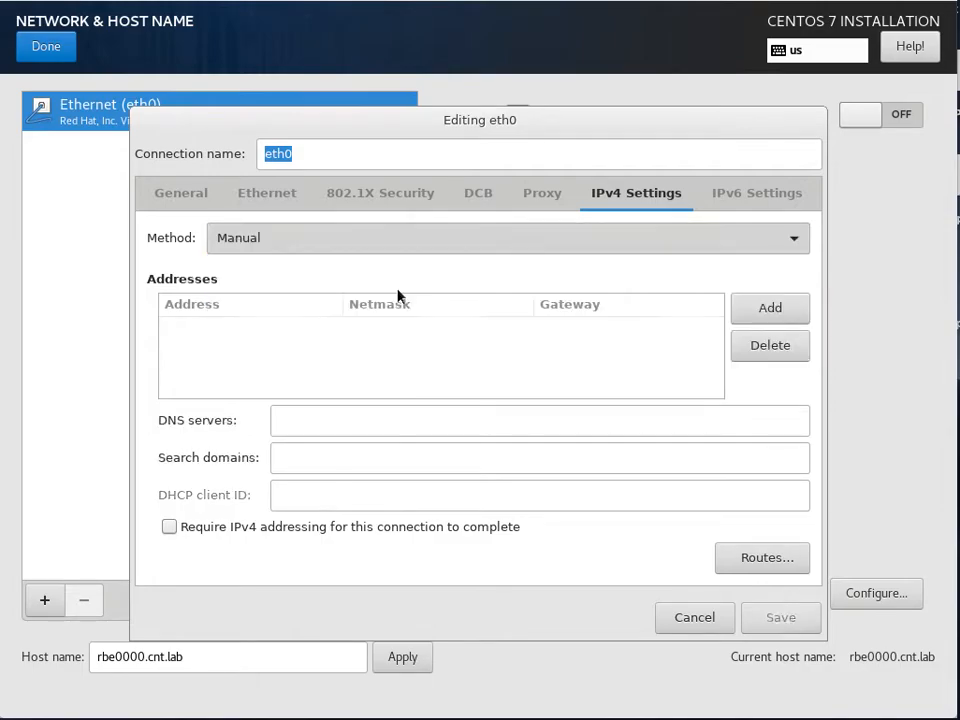
left_click(767, 312)
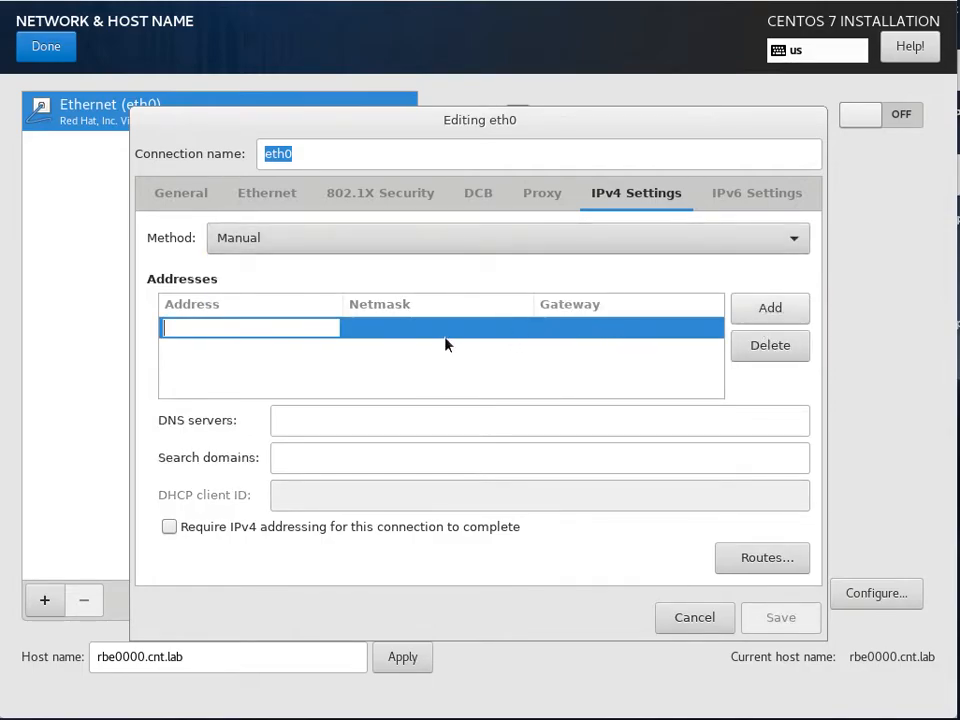
left_click(387, 332)
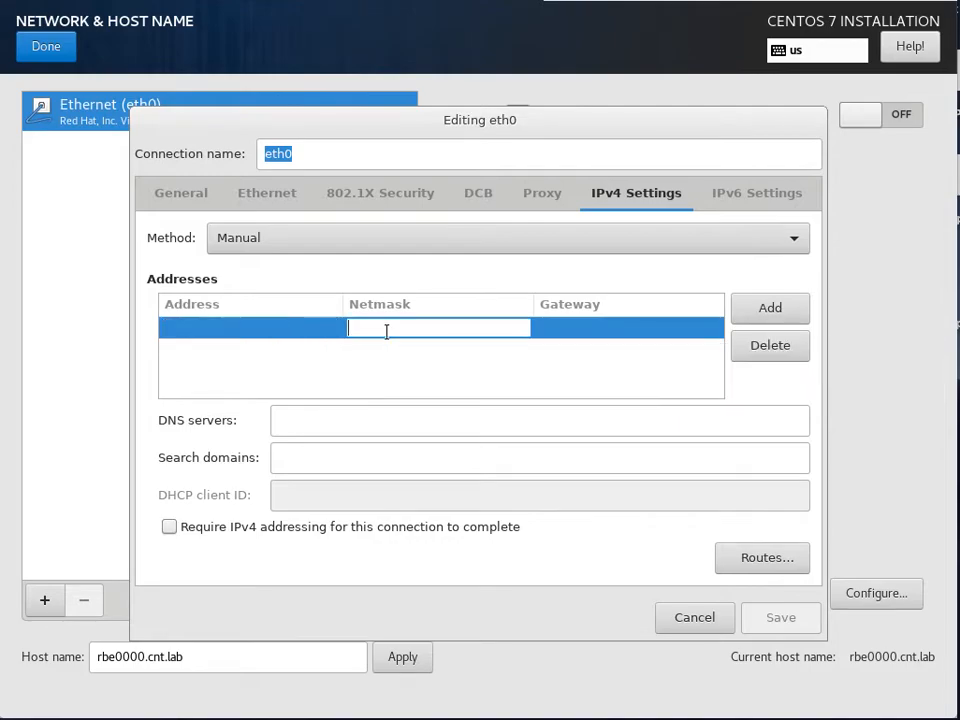
left_click(262, 330)
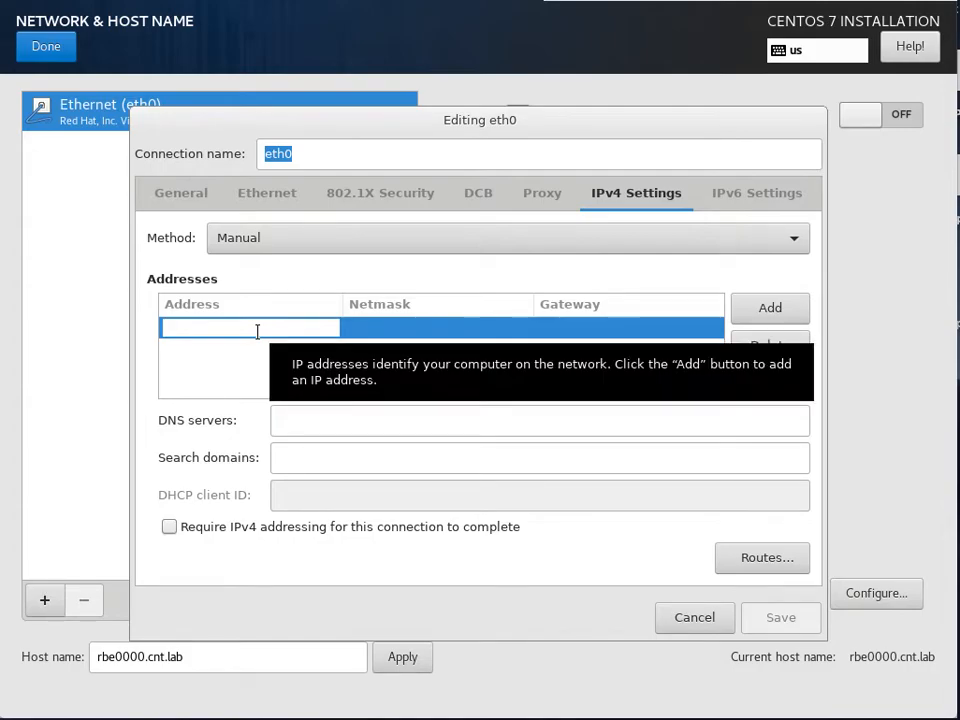
type("192.168.240")
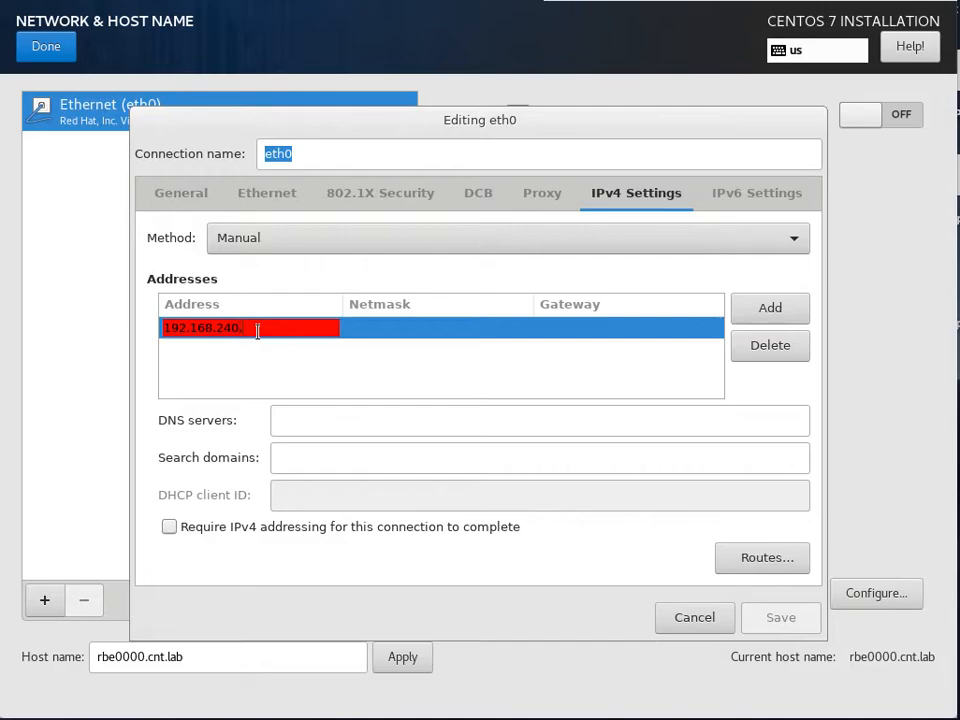
type(".14")
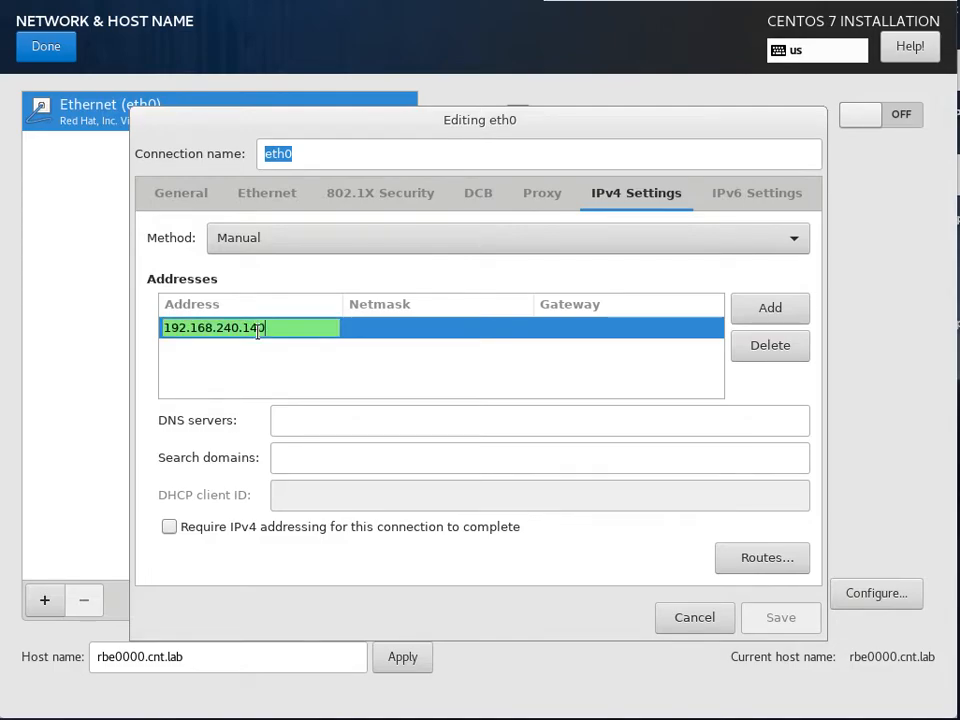
type("0")
key("Tab")
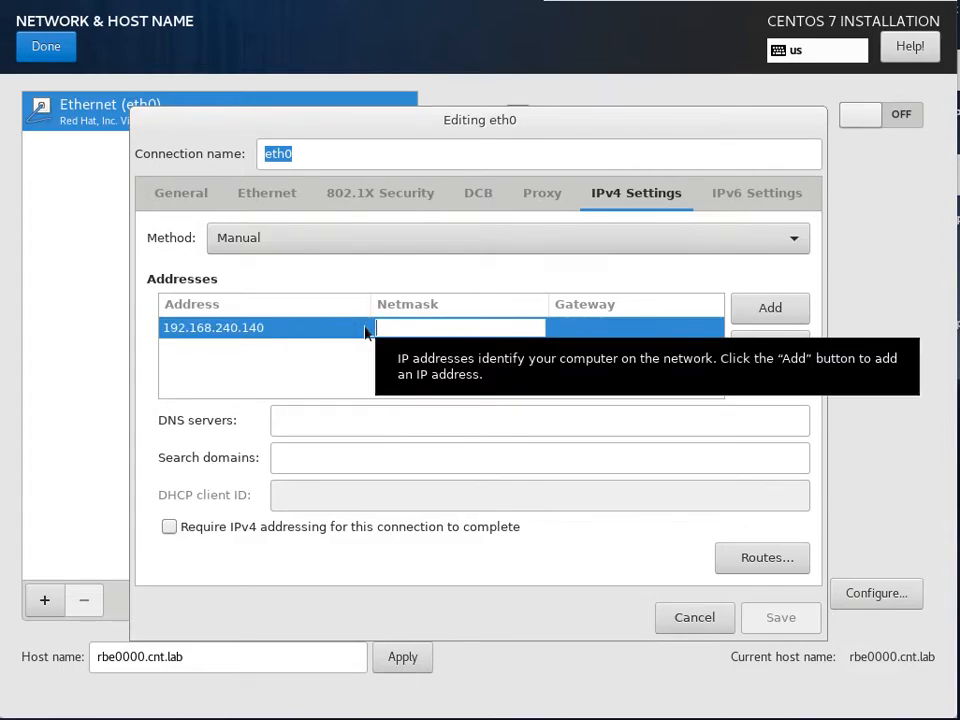
type("24")
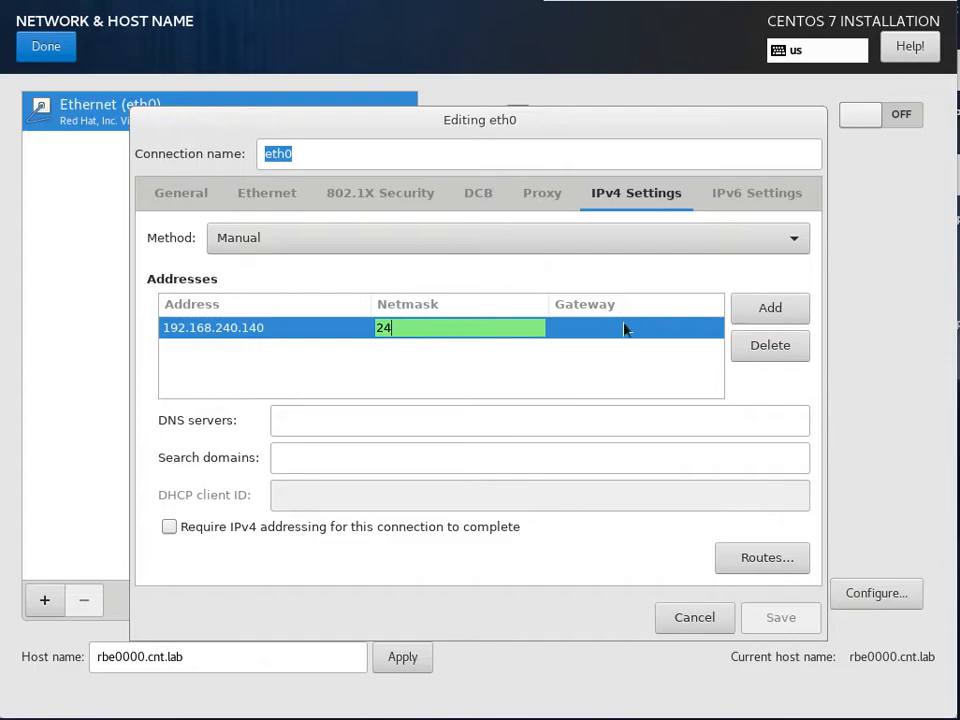
Step: Set gateway 192.168.240.1 and DNS server 100.100.100.2, then save the eth0 settings
left_click(628, 327)
type("192")
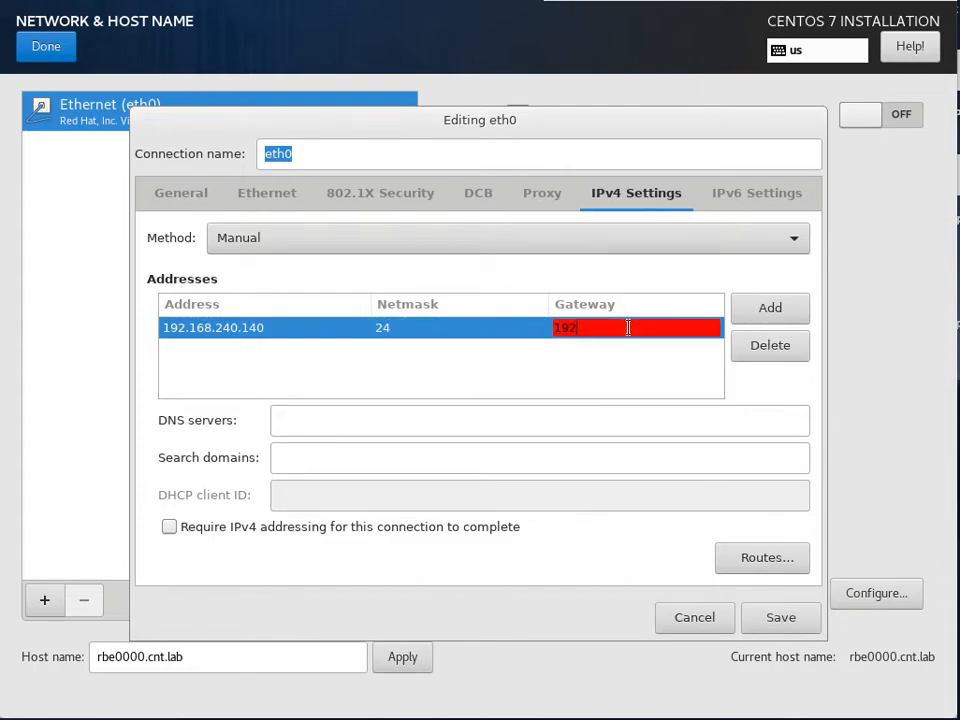
type(".168.240.1")
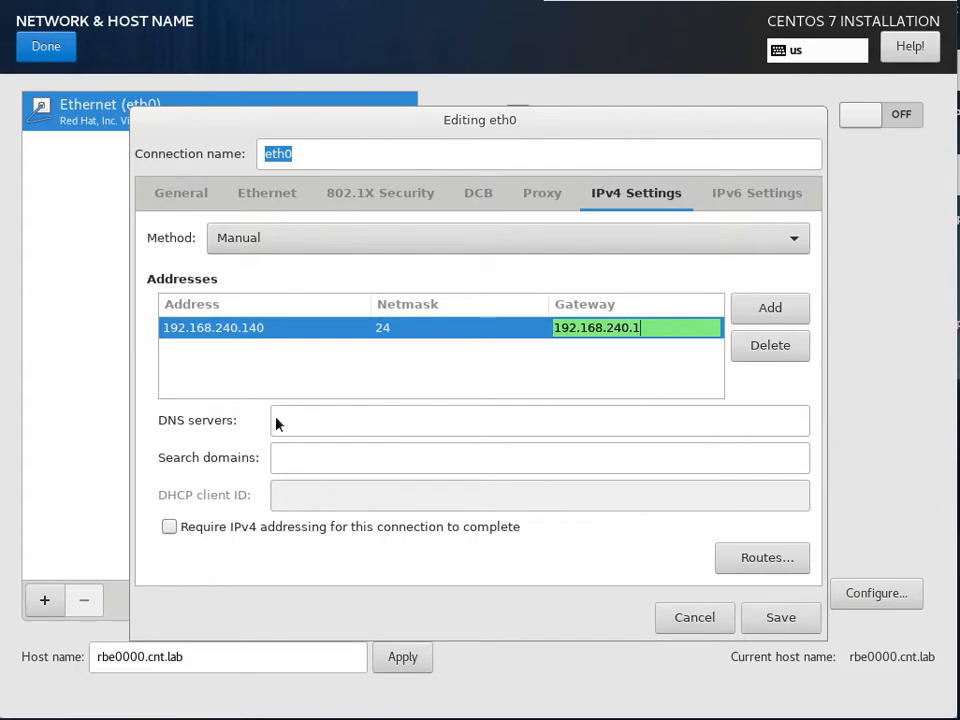
left_click(313, 419)
type("100")
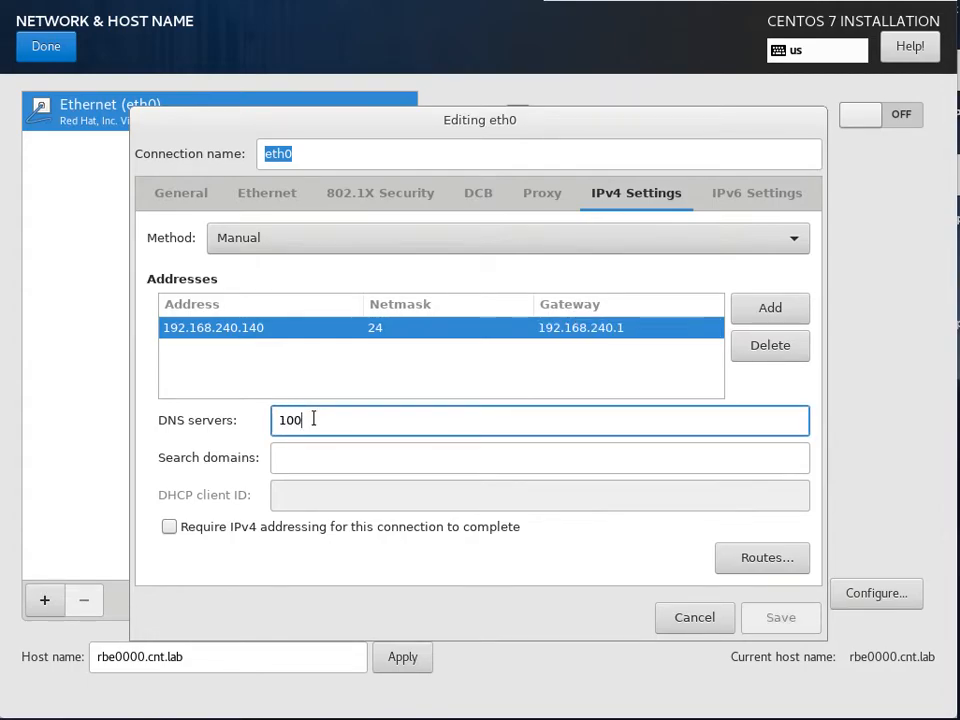
type(".100.100.2")
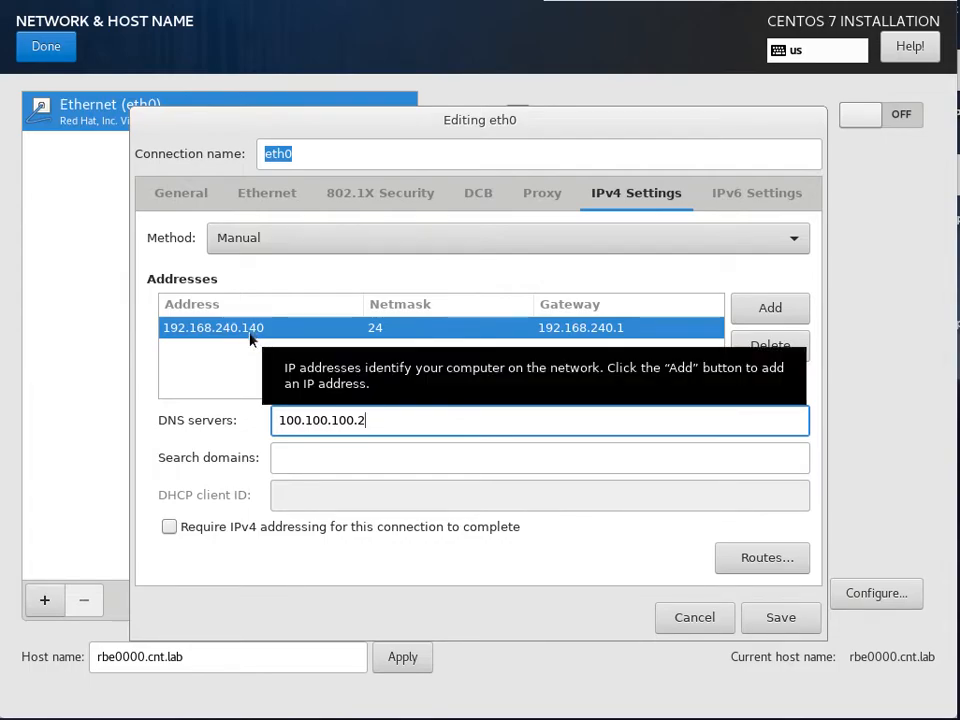
left_click(778, 618)
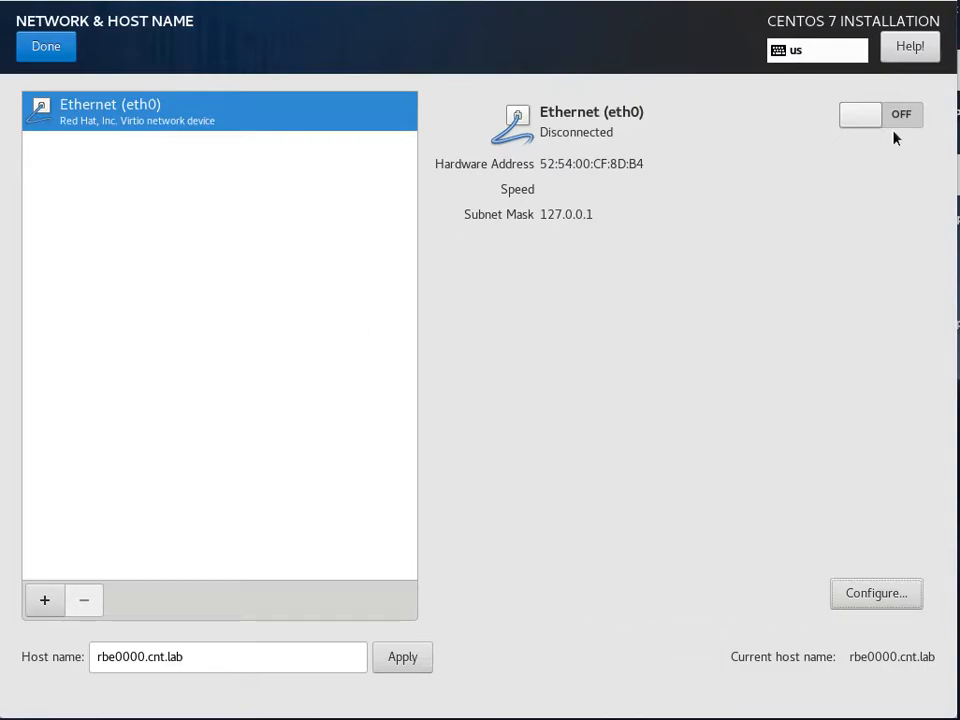
Step: Switch the eth0 connection ON and go back to the Installation Summary
left_click(903, 120)
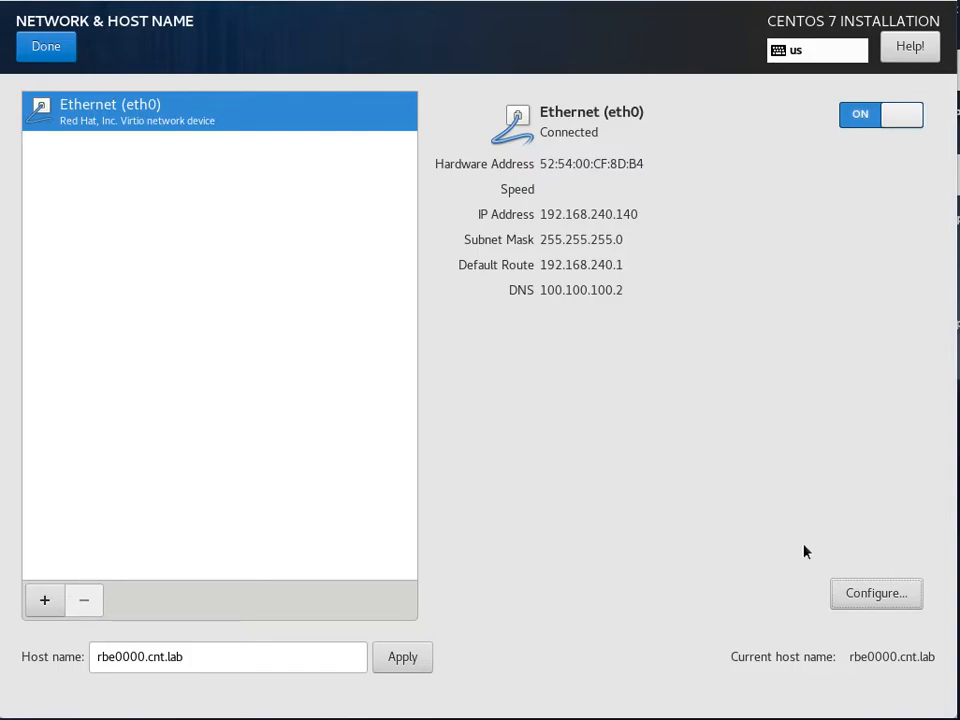
left_click(56, 52)
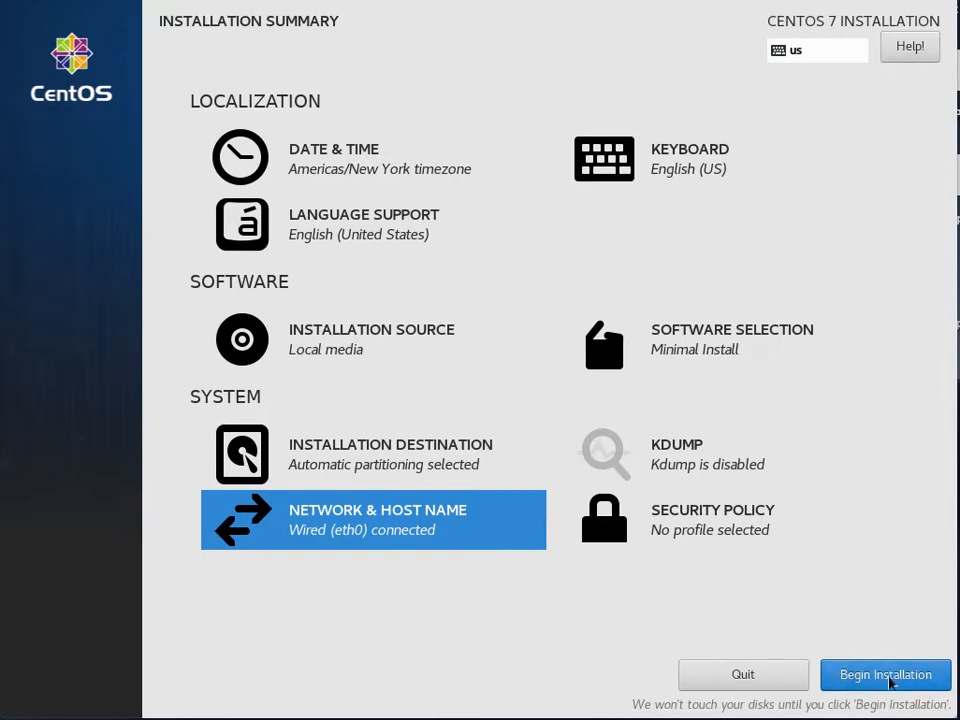
Step: Begin the installation and go to the Root Password screen
left_click(886, 680)
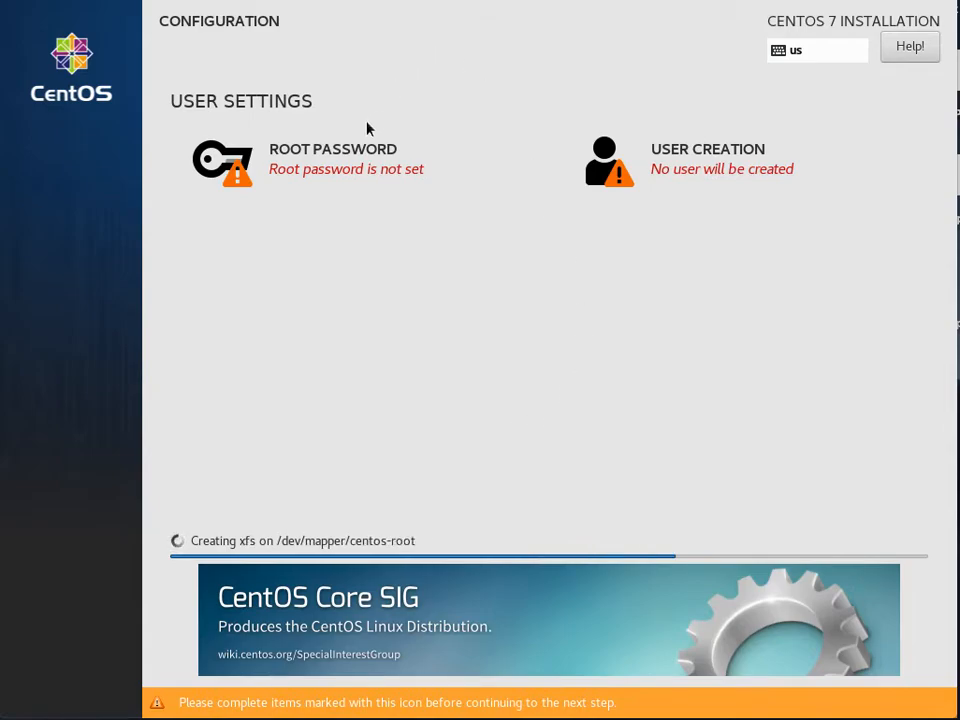
left_click(321, 161)
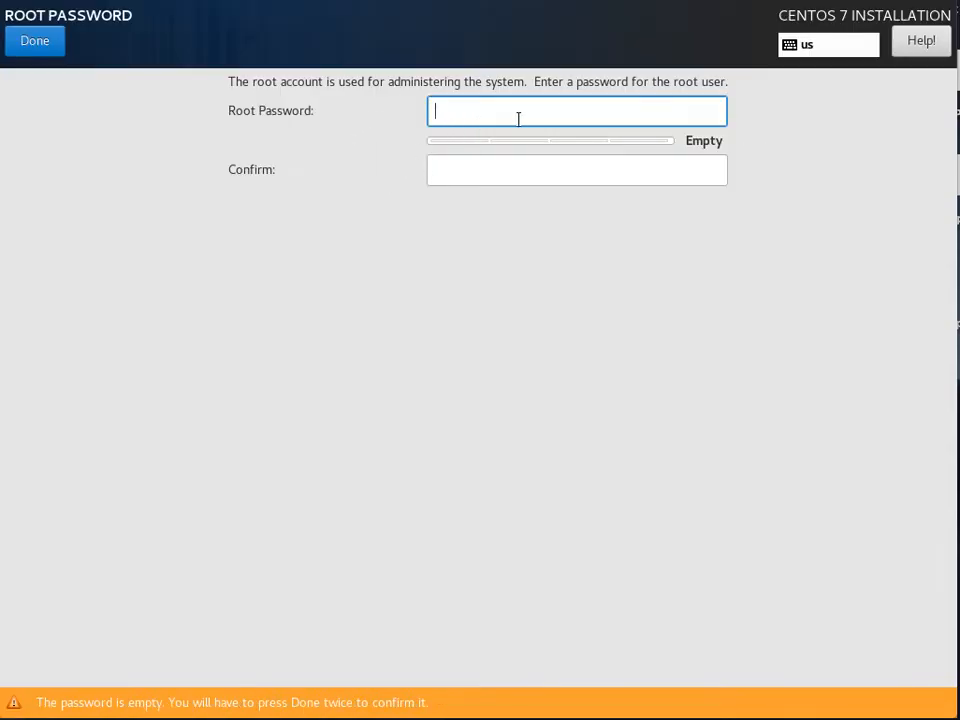
Step: Enter and confirm the root password, accepting the weak-password warning
type("**********")
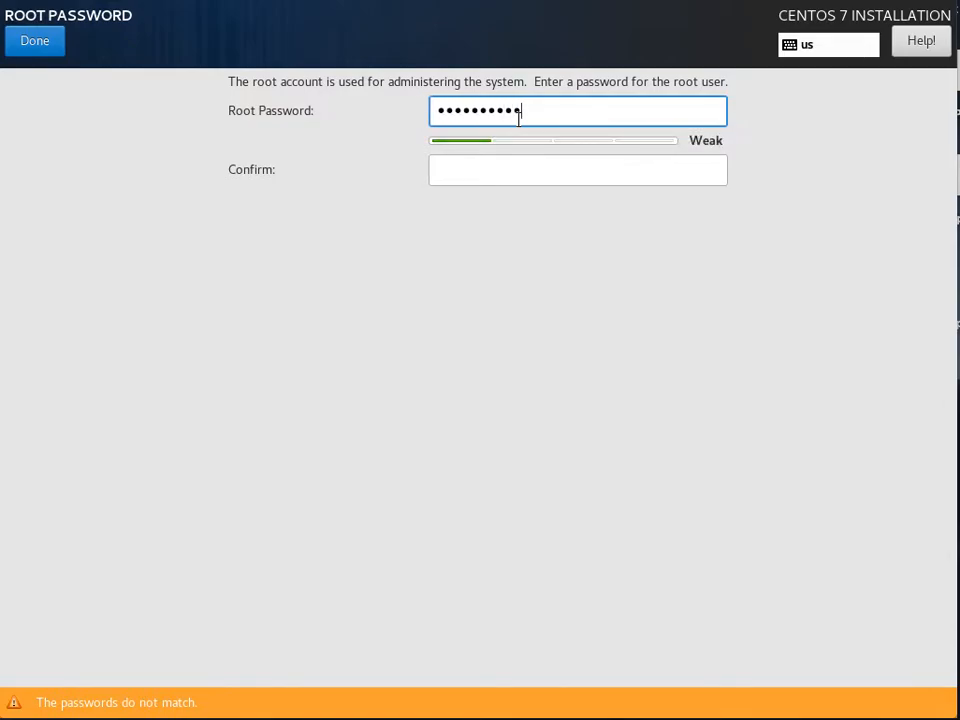
left_click(516, 164)
type("**********")
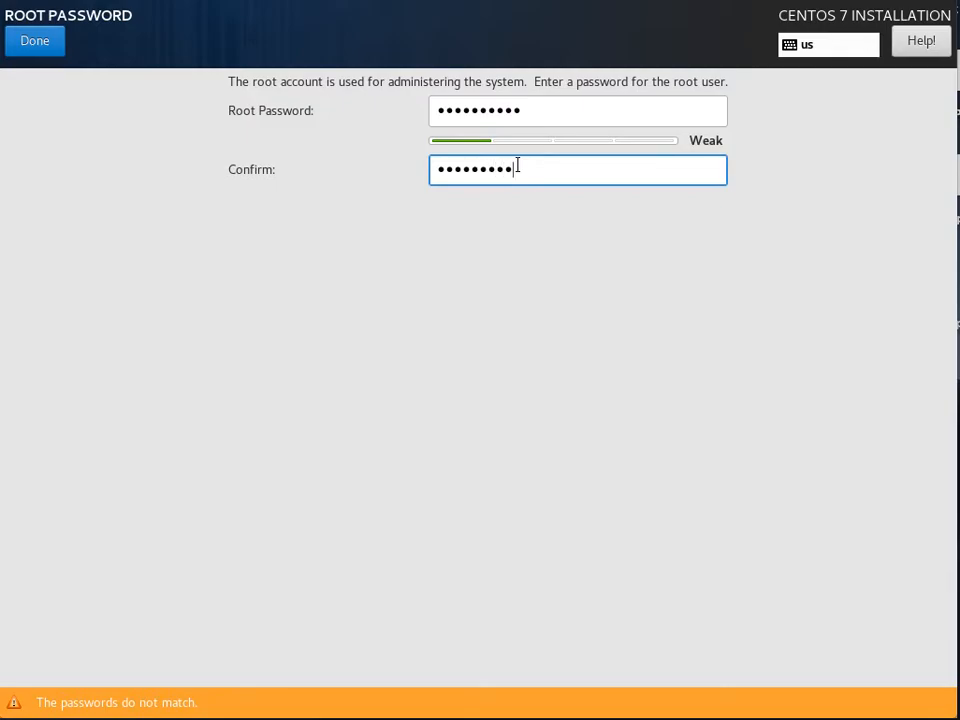
type("*")
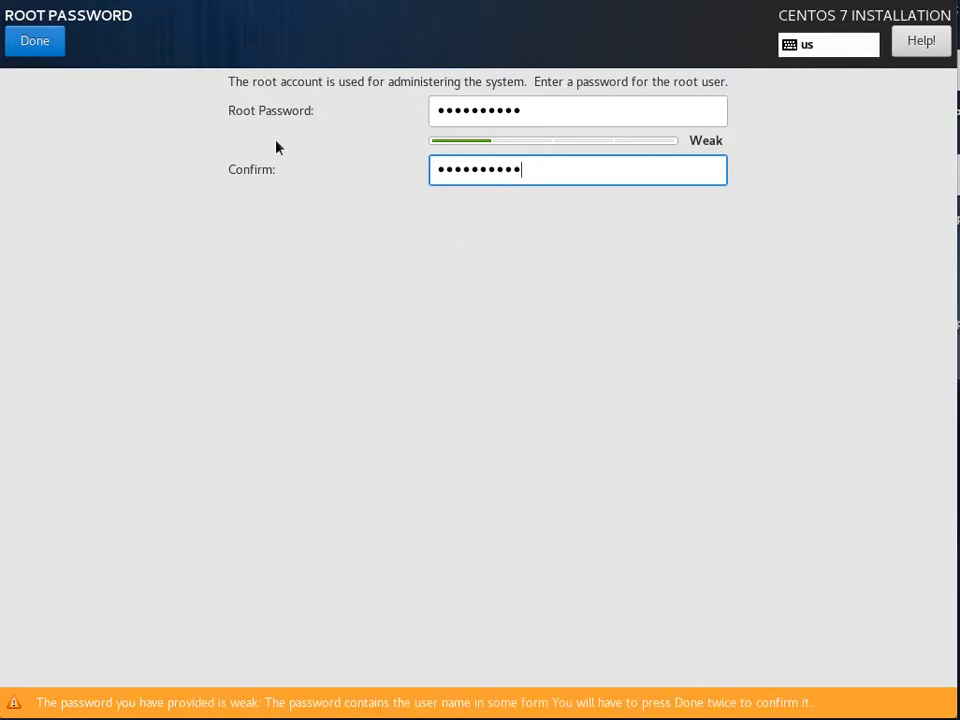
left_click(38, 50)
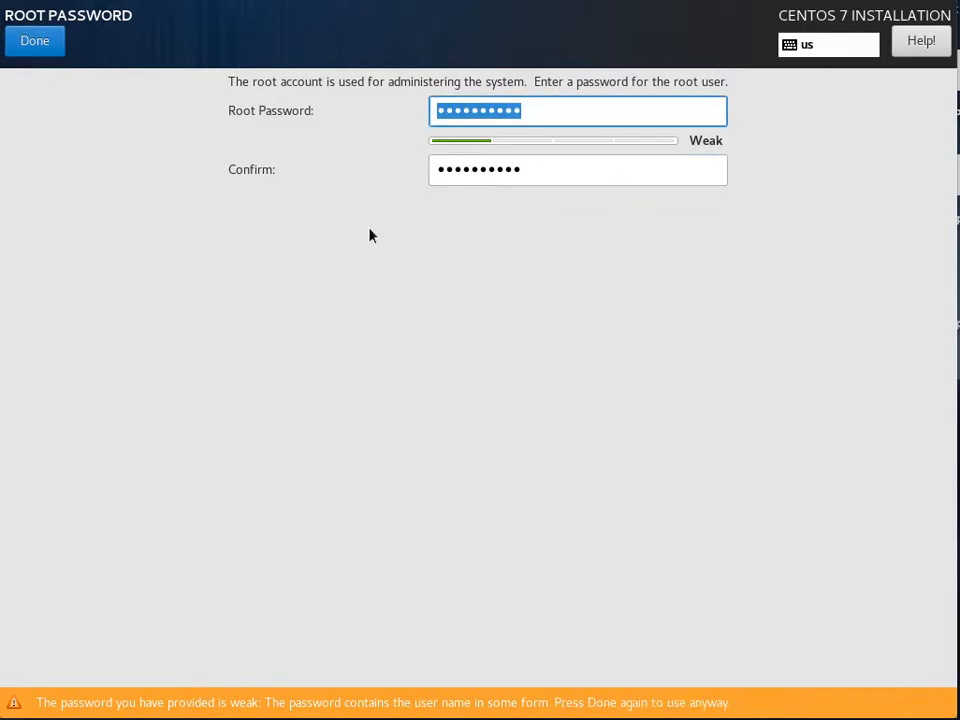
left_click(36, 43)
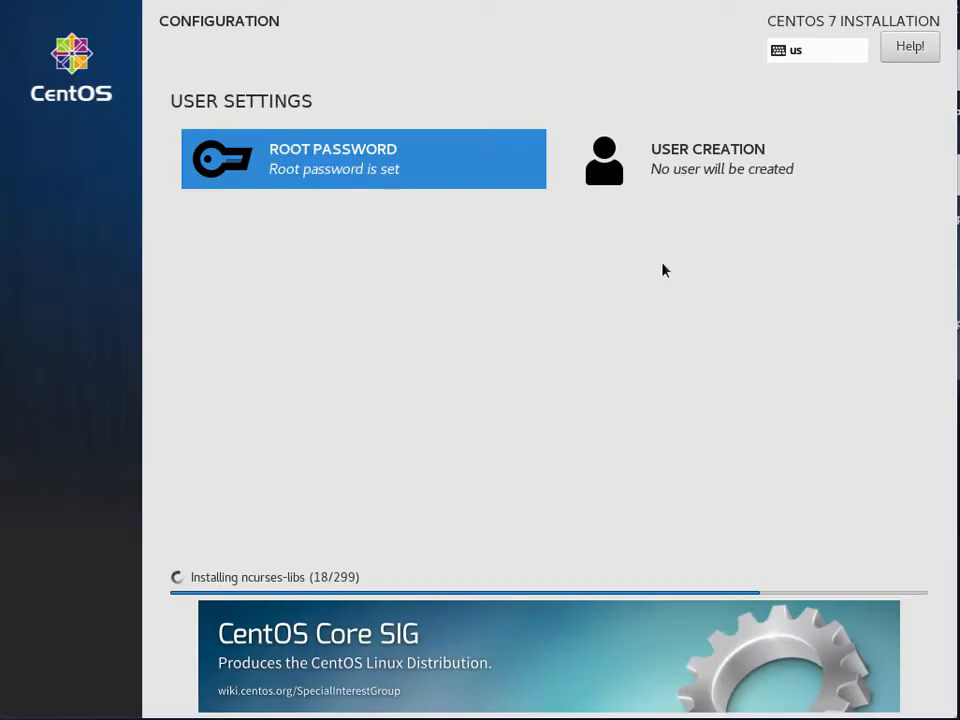
Step: In Create User, enter rbe0000 as the new user's name
left_click(686, 160)
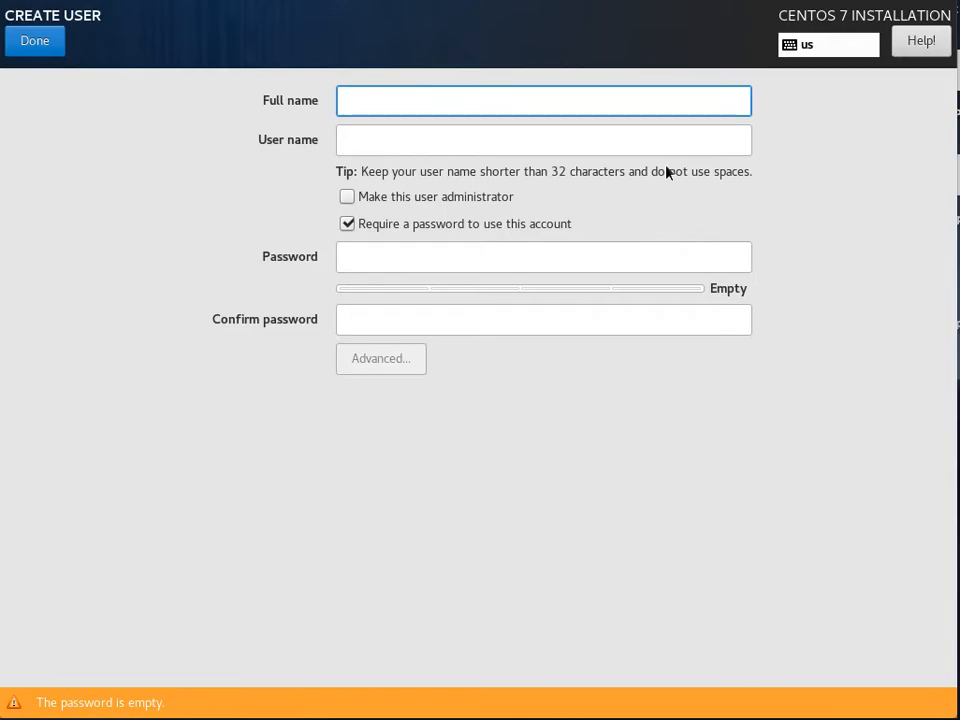
type("rbe")
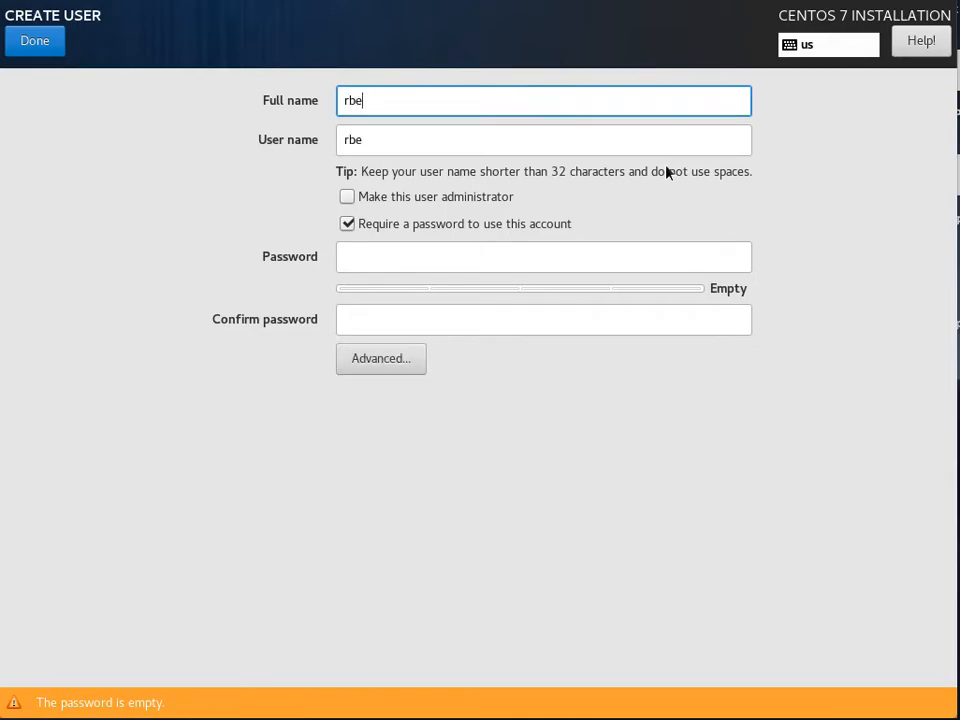
type("0000")
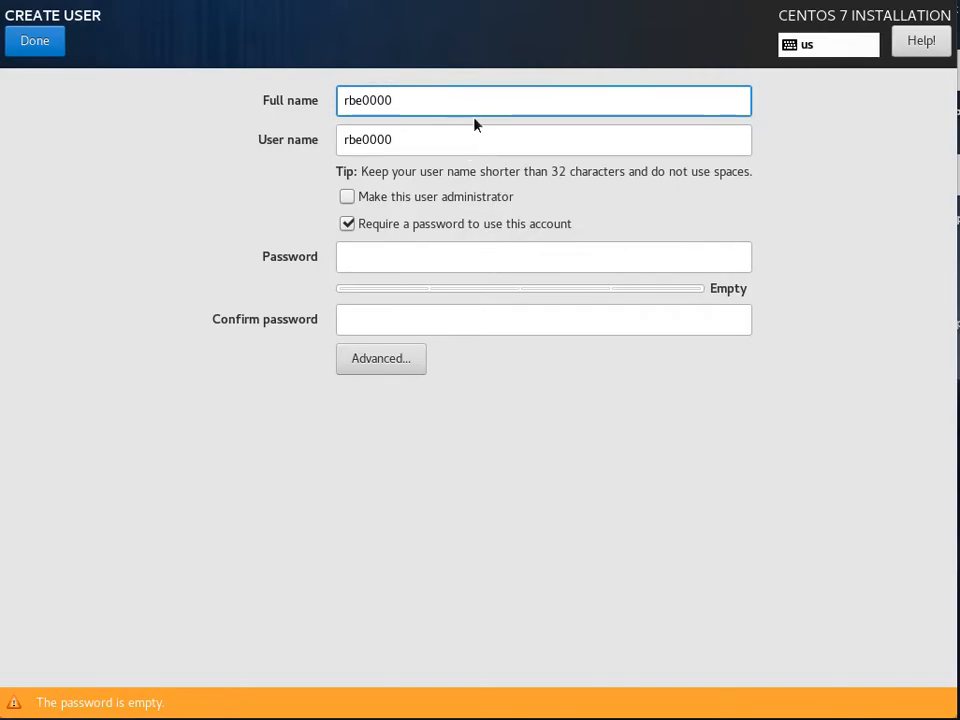
left_click_drag(418, 98, 321, 97)
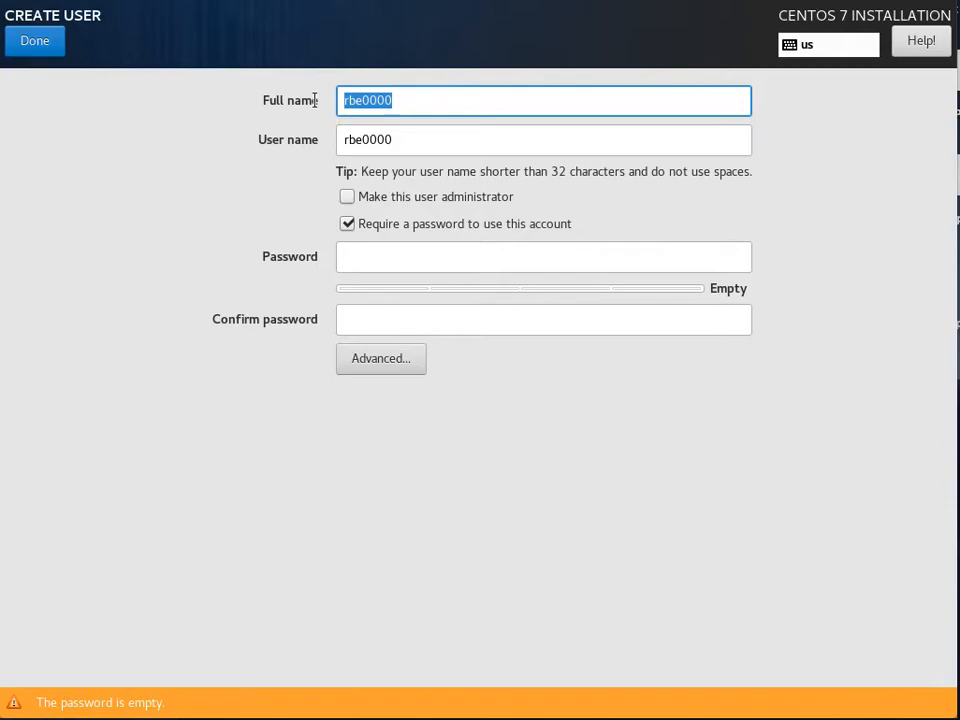
type("dcv4567")
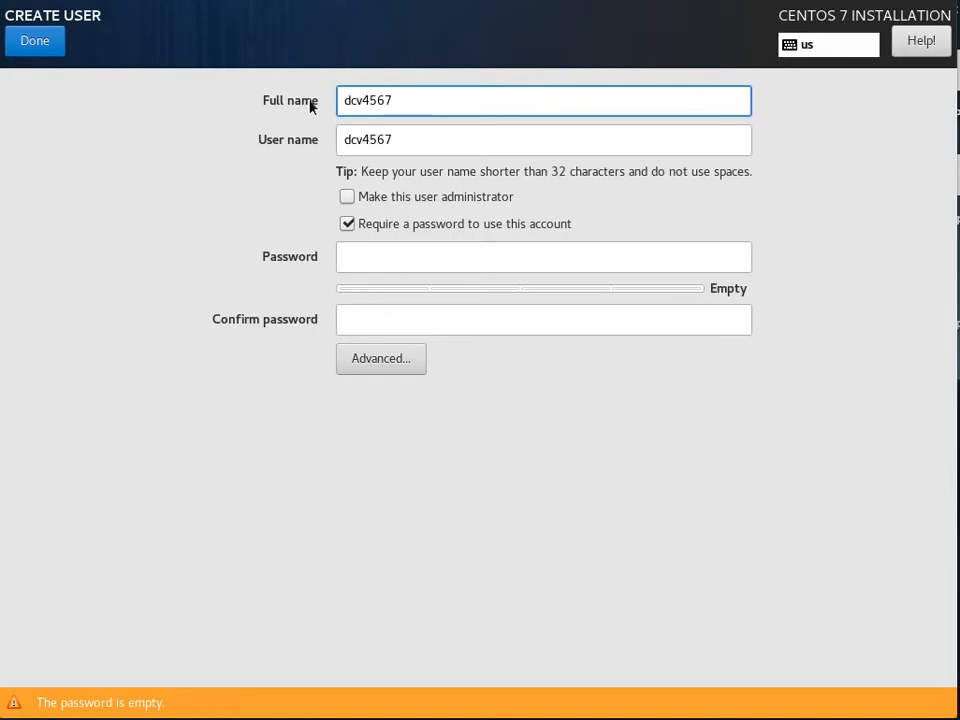
key("BackSpace")
key("BackSpace")
key("BackSpace")
key("BackSpace")
key("BackSpace")
key("BackSpace")
key("BackSpace")
type("rbe0000")
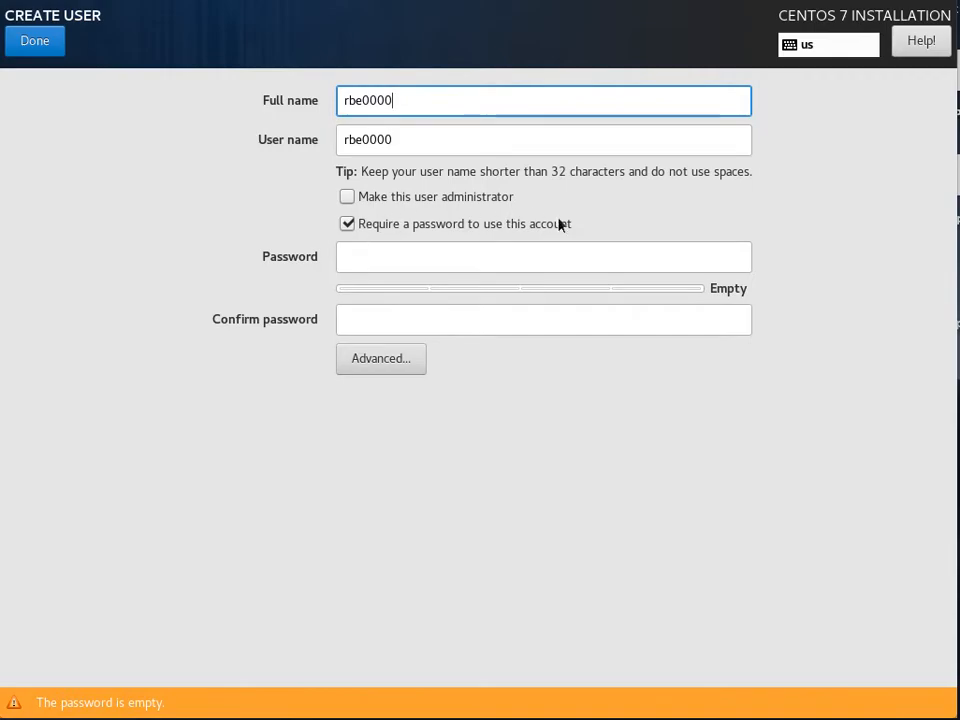
Step: Enter and confirm the user's password, then finish creating the account
left_click(440, 255)
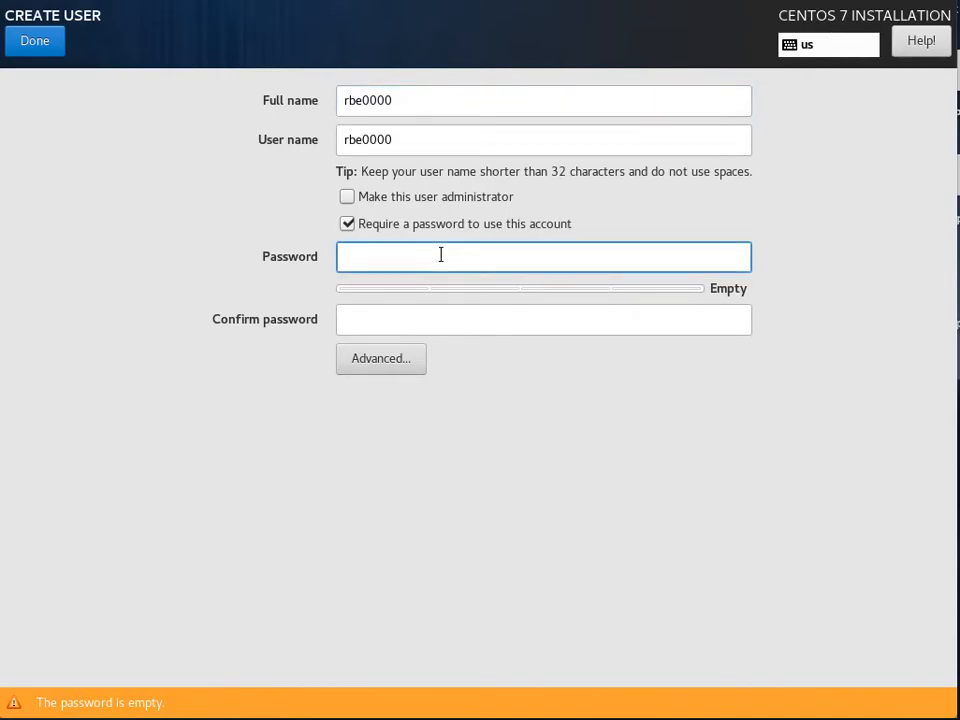
type("********")
key("Tab")
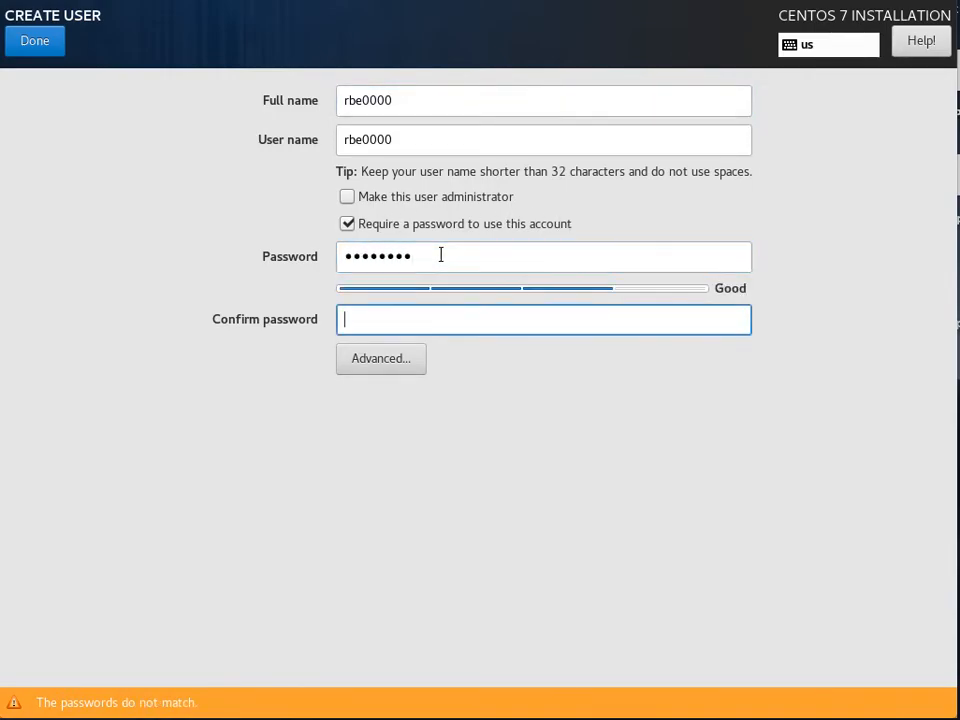
type("********")
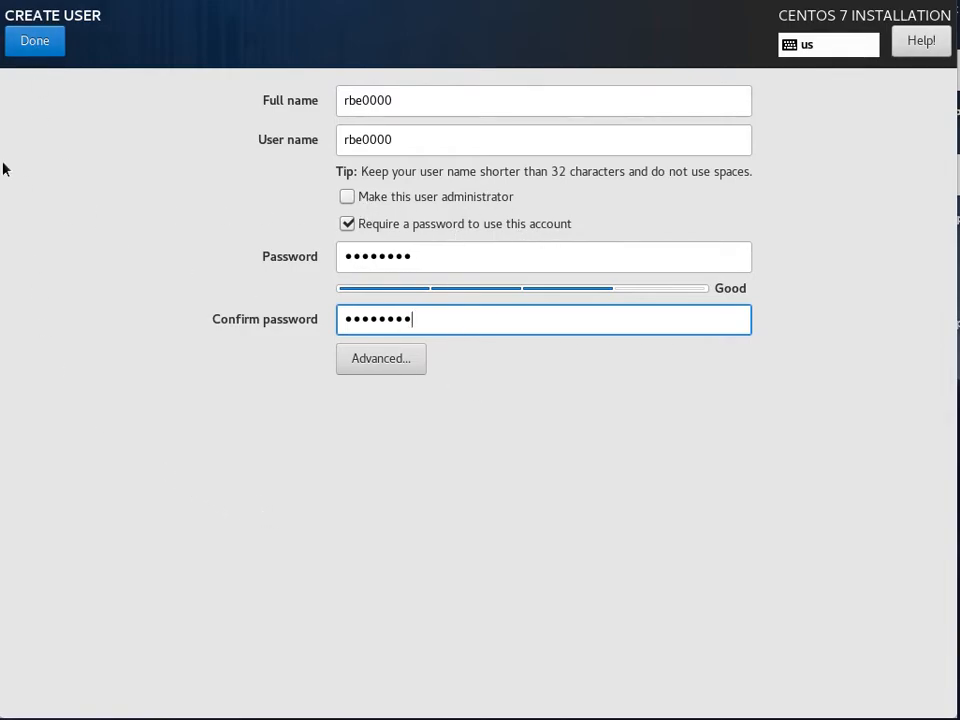
left_click(44, 44)
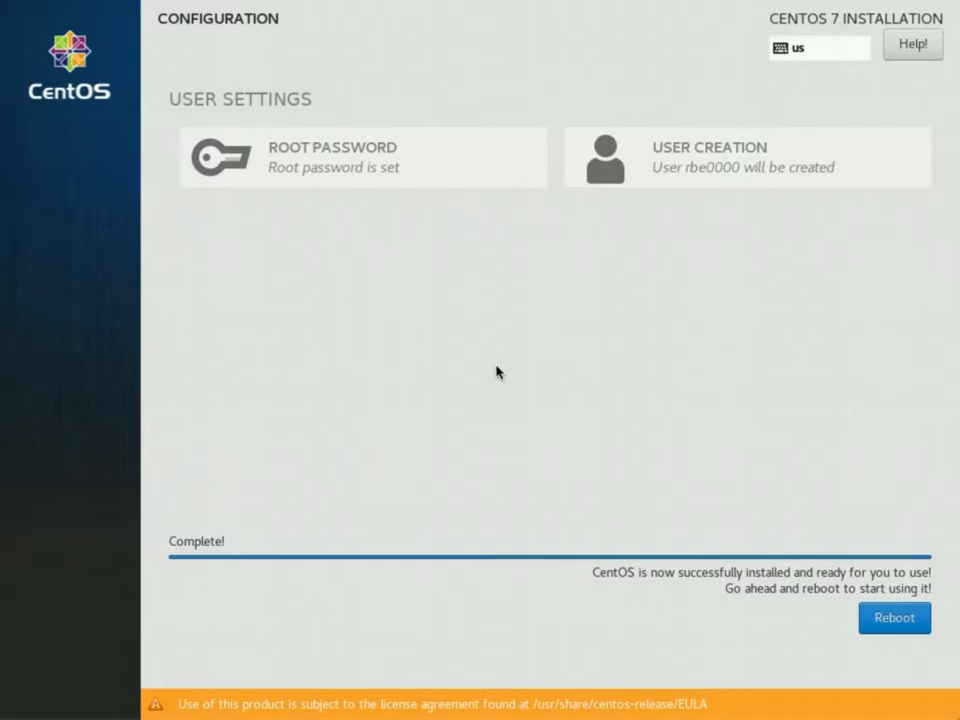
Step: Reboot the installed system and boot the default CentOS kernel from GRUB
left_click(896, 627)
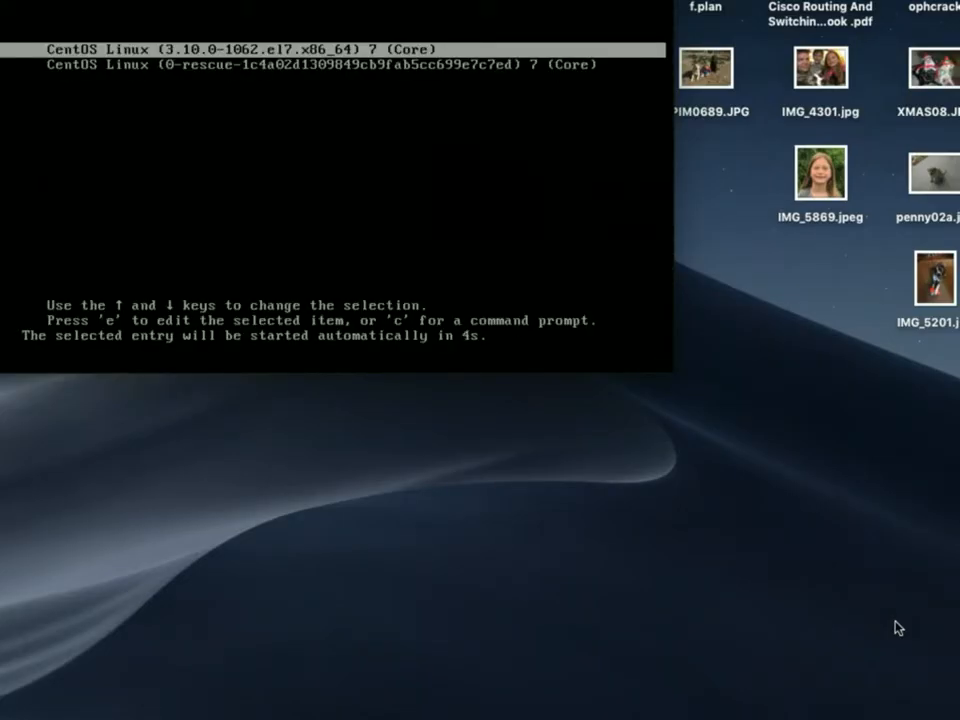
key("Return")
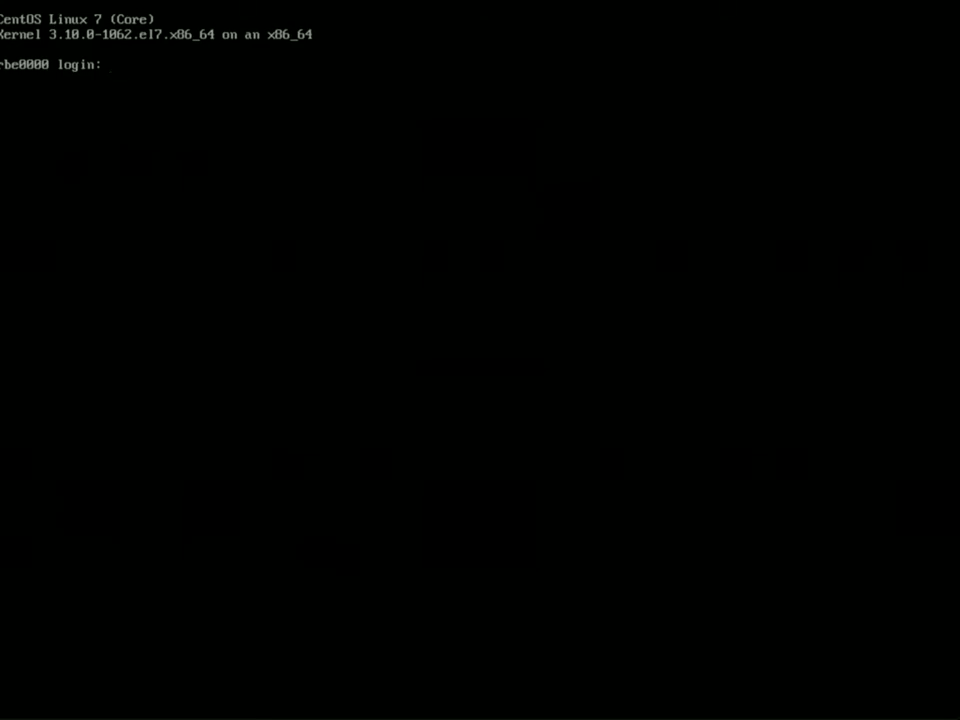
Step: Clear Terminal, move it top-left, enlarge text three steps and make the window taller
key("super+Tab")
type("clear")
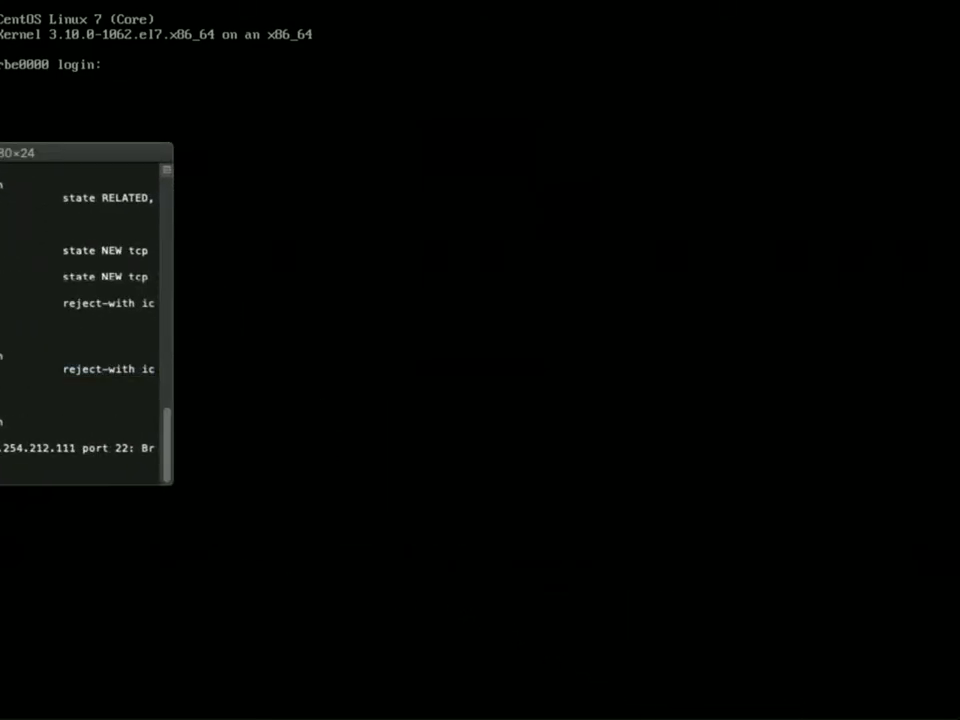
key("Return")
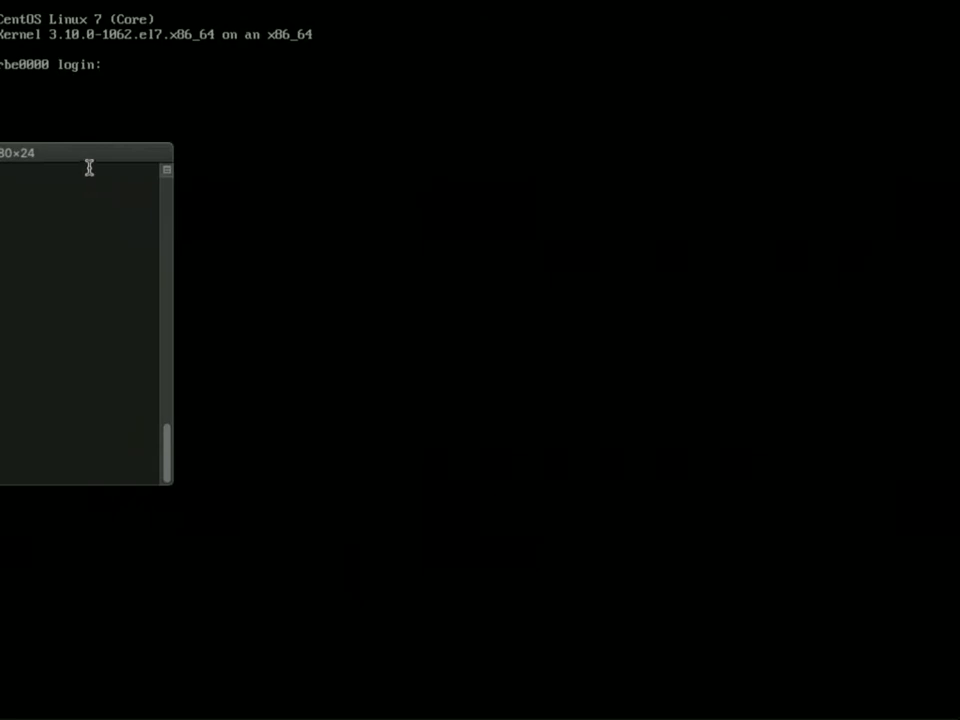
left_click_drag(60, 163, 462, 17)
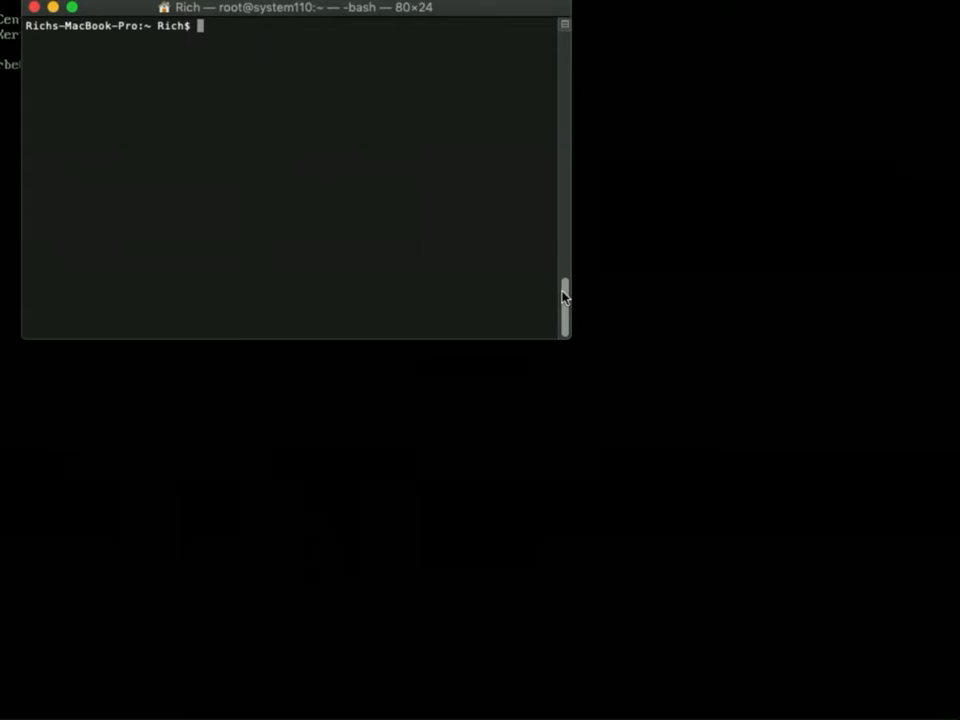
key("super+plus")
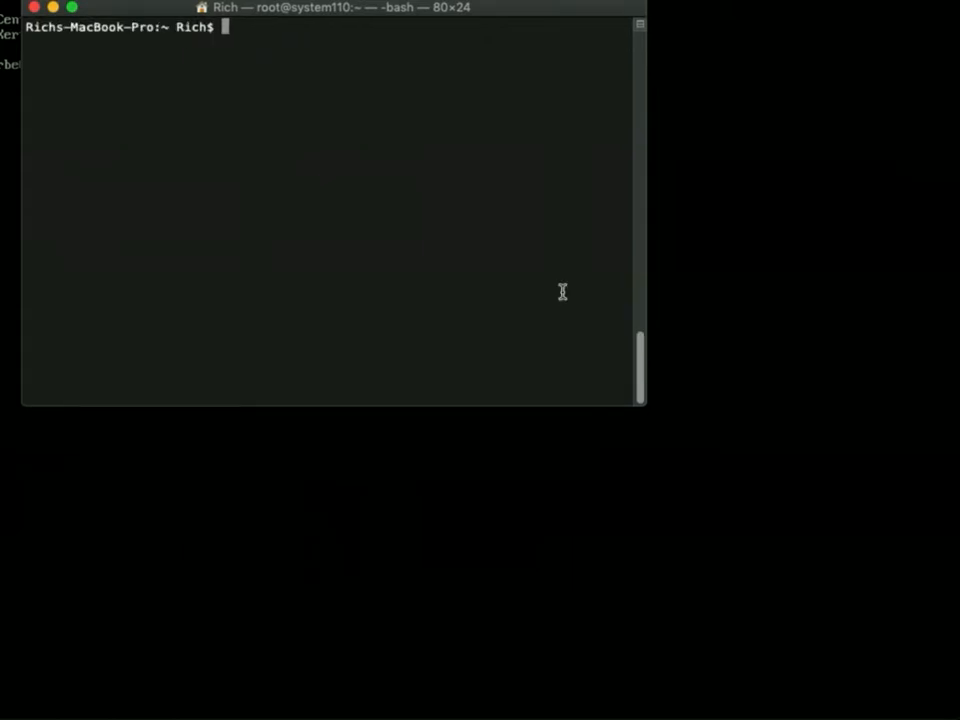
key("super+plus")
key("super+plus")
key("super+plus")
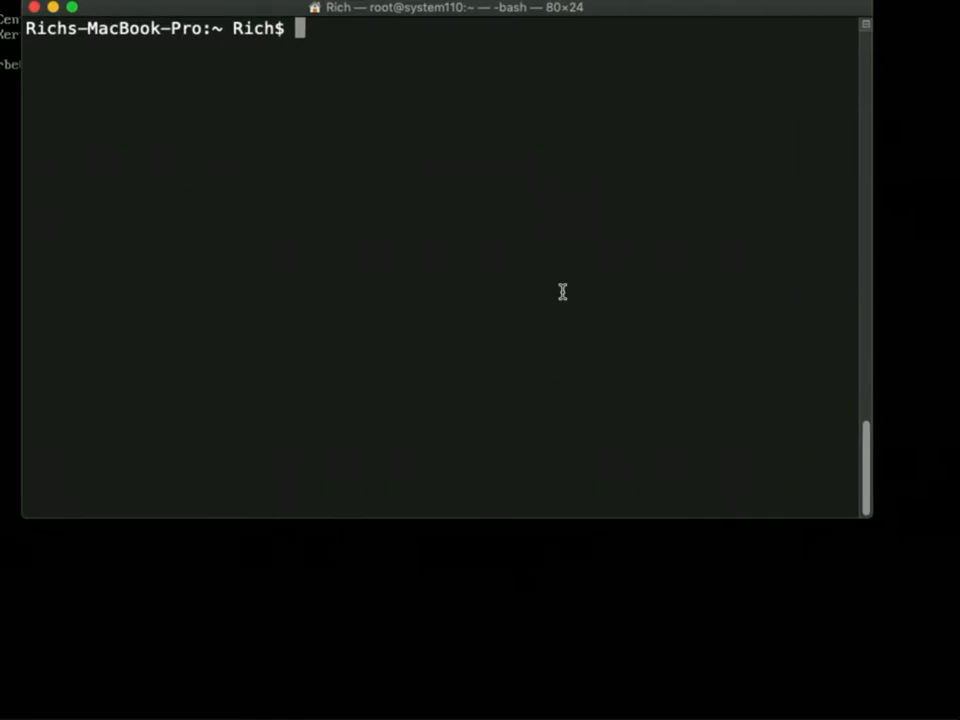
key("super+plus")
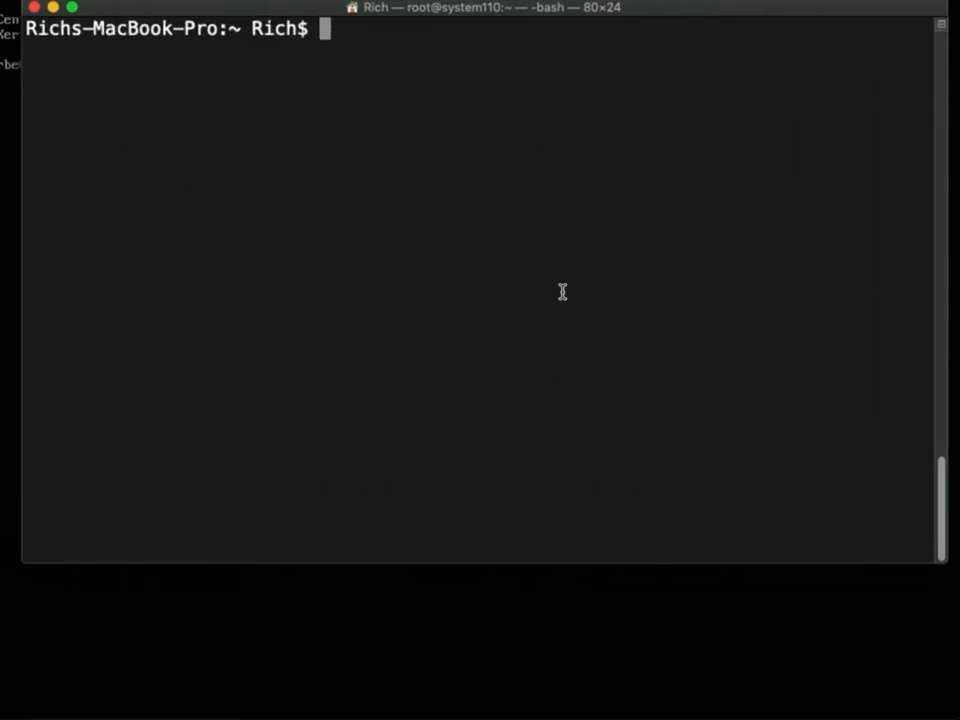
left_click_drag(531, 563, 542, 692)
Step: Run ssh -l root 192.168.240.140 to connect to the new CentOS machine as root
type("ssh -l r")
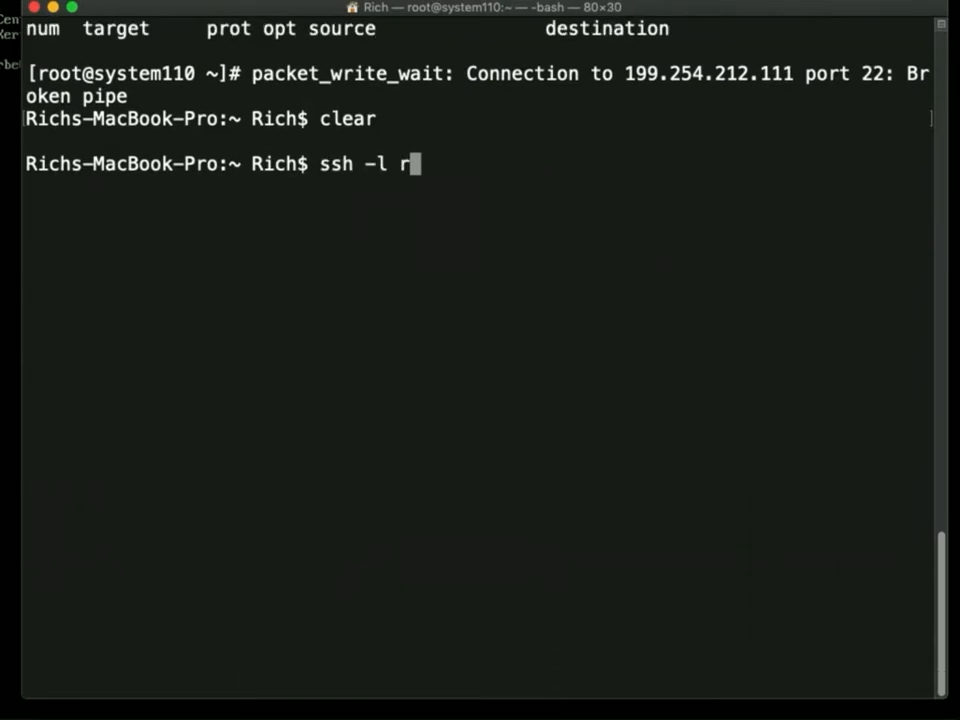
type("oot 192.1")
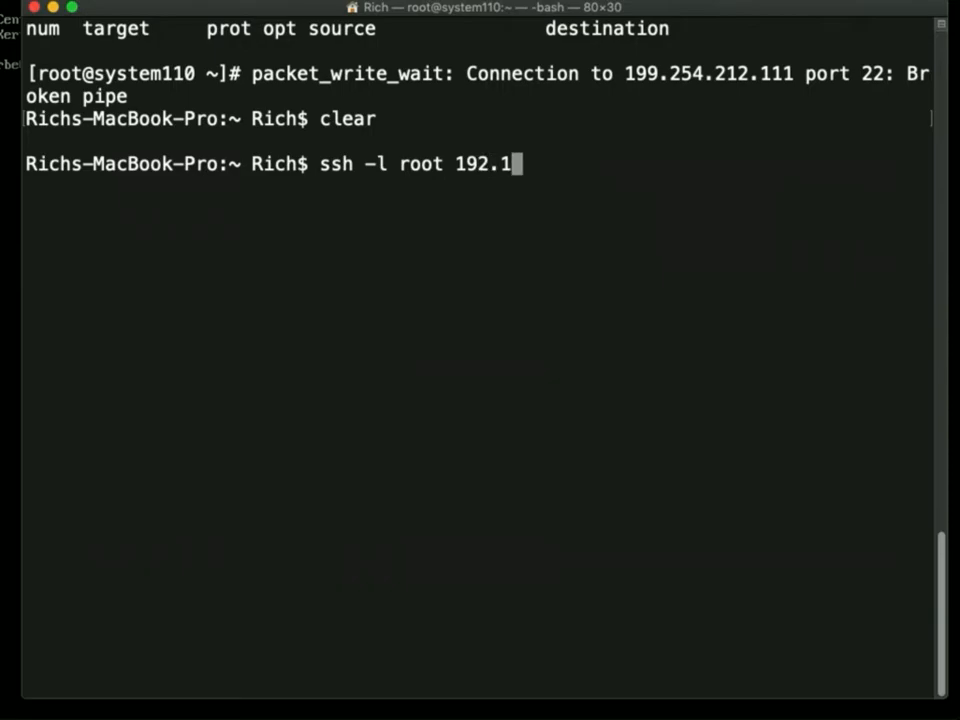
type("68.240.120")
key("BackSpace")
key("BackSpace")
type("40")
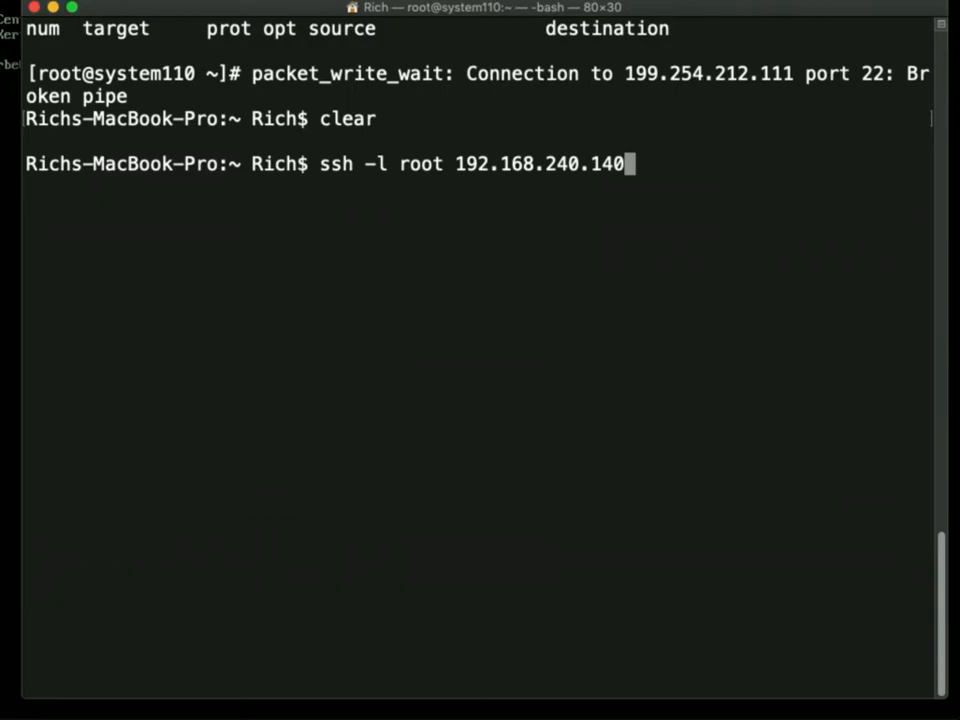
key("Return")
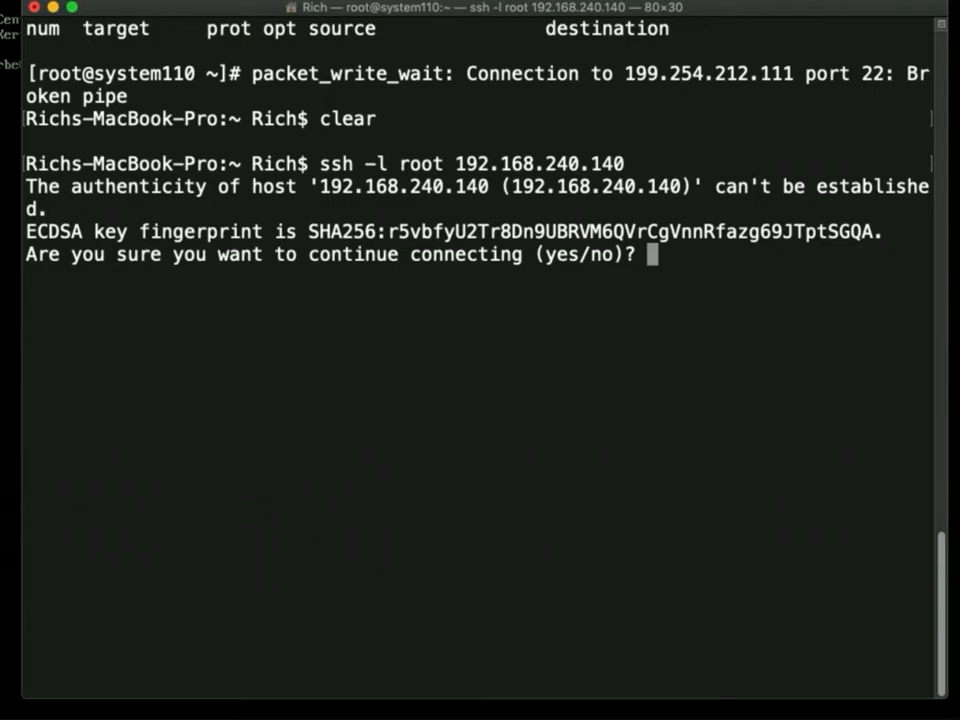
Step: Accept the host fingerprint with yes, skip the key passphrase, and enter the root password until logged in
type("yes")
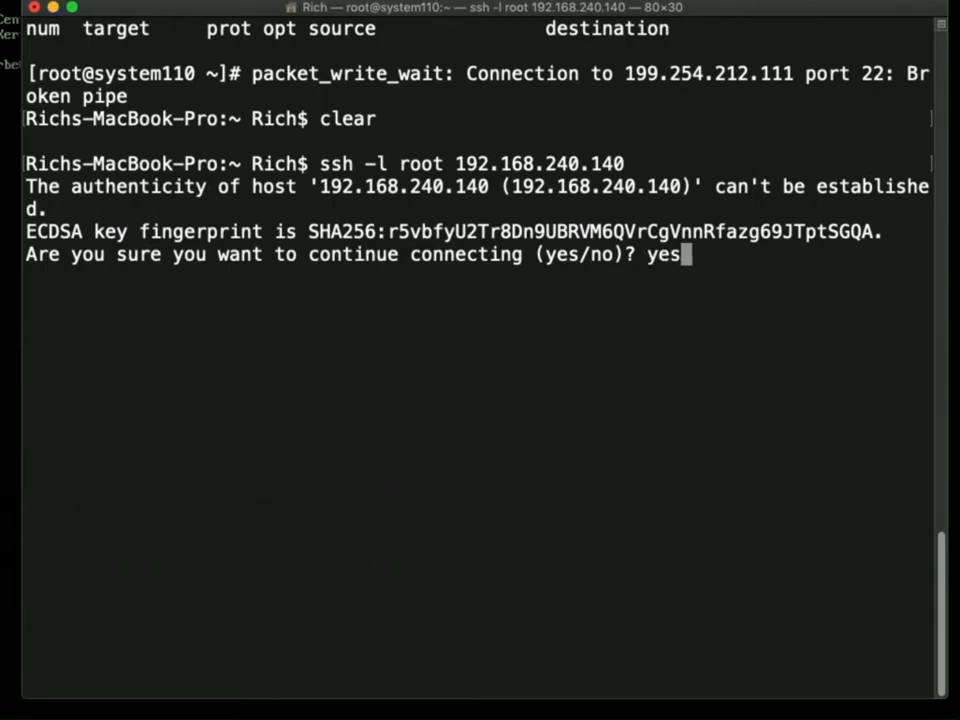
key("Return")
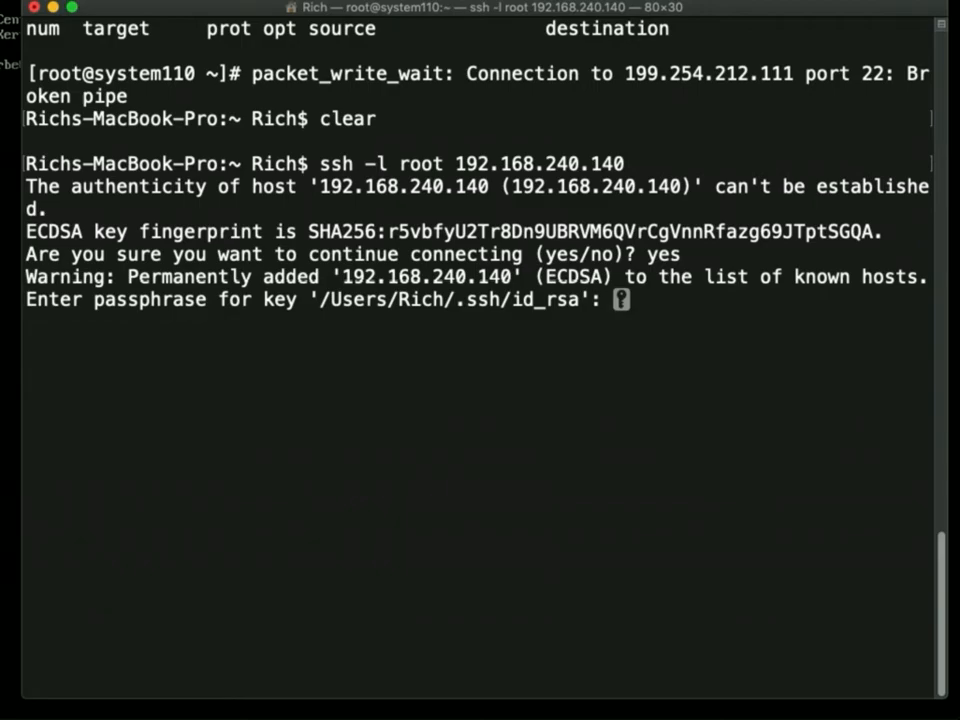
key("Return")
key("Return")
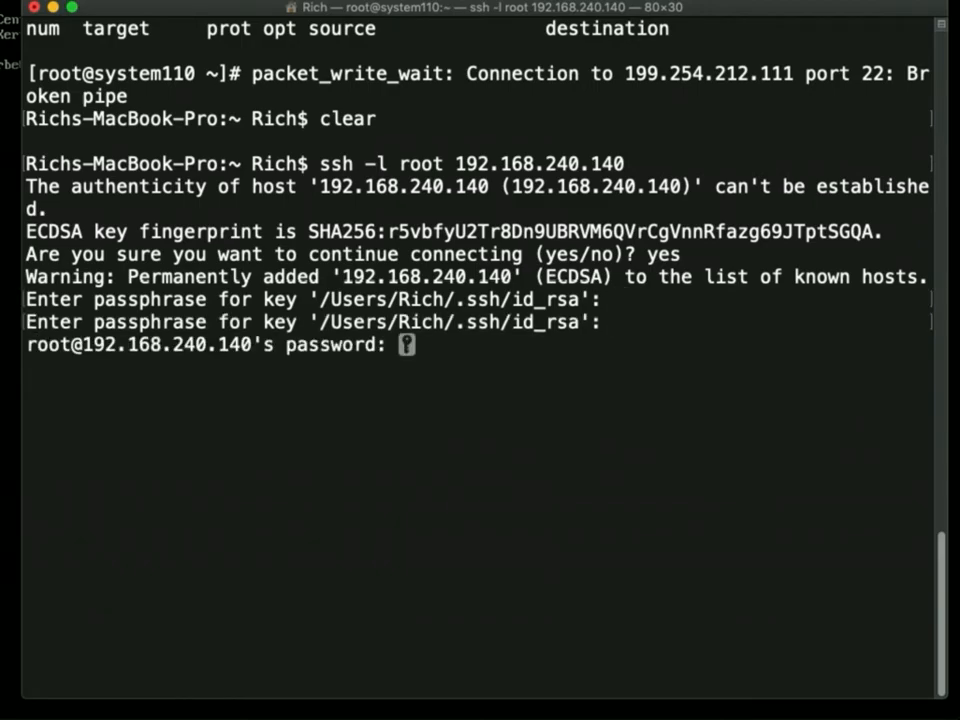
key("Return")
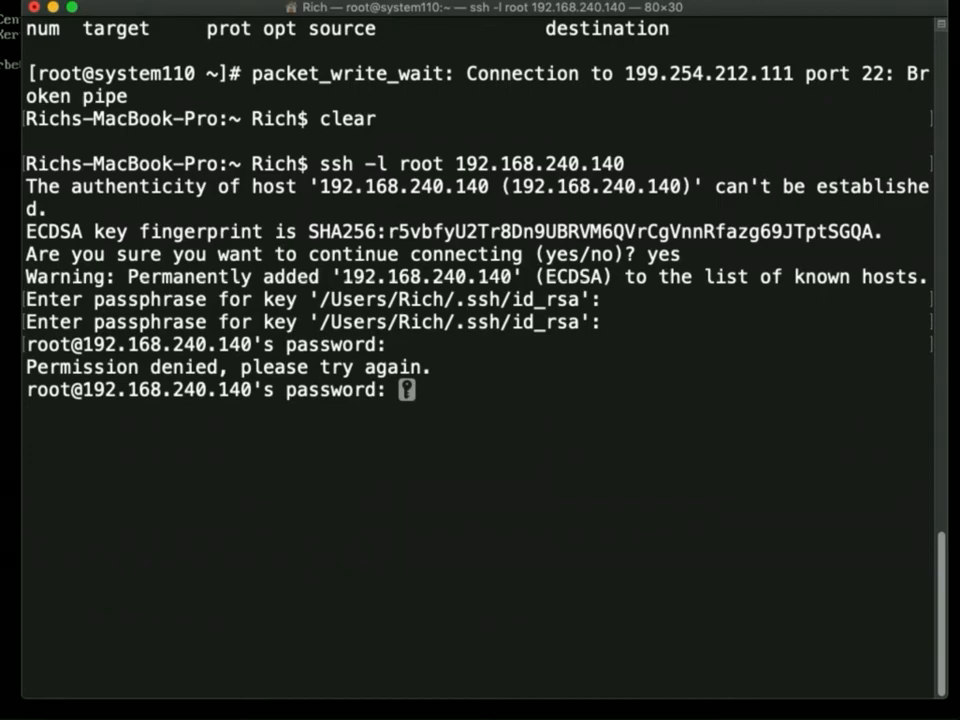
key("Return")
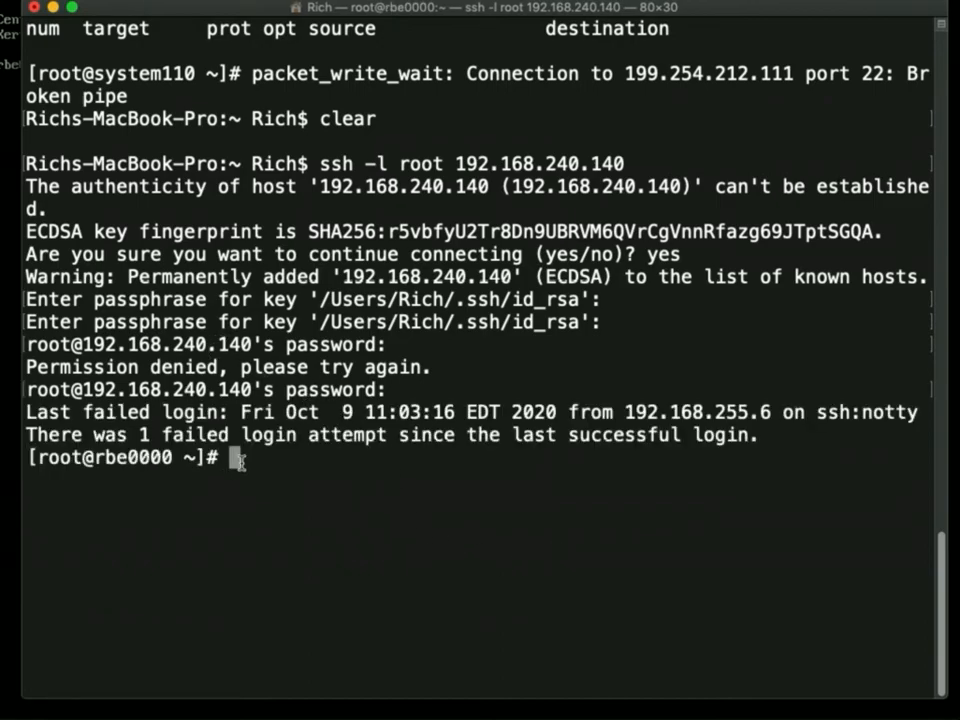
Step: Run id to confirm uid=0(root), then highlight the key passphrase and root password prompt lines
type("id")
key("Return")
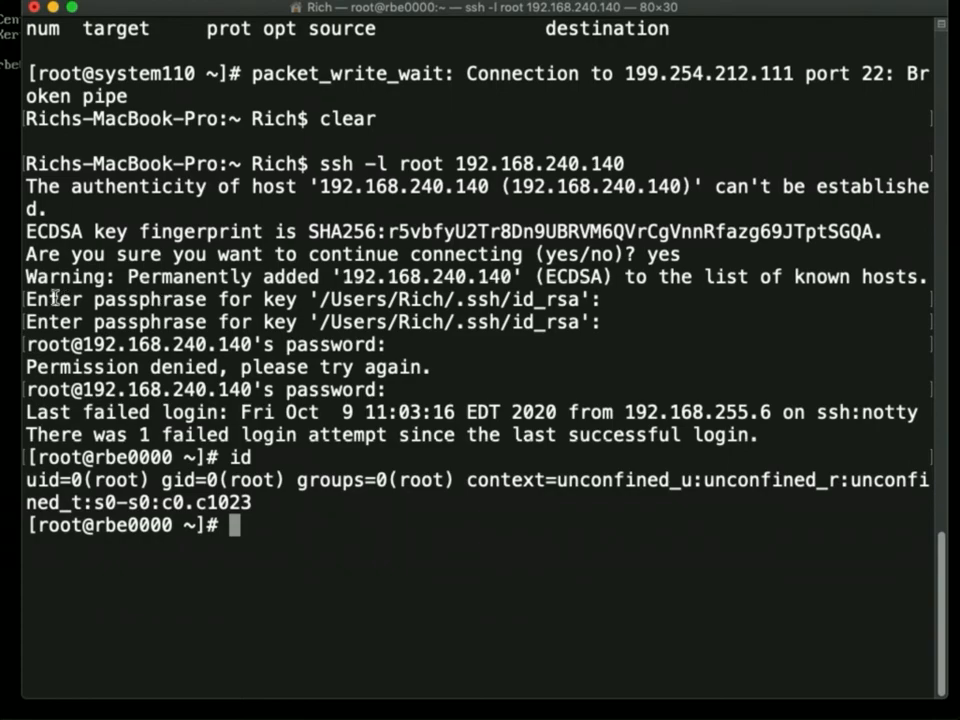
left_click_drag(24, 299, 619, 299)
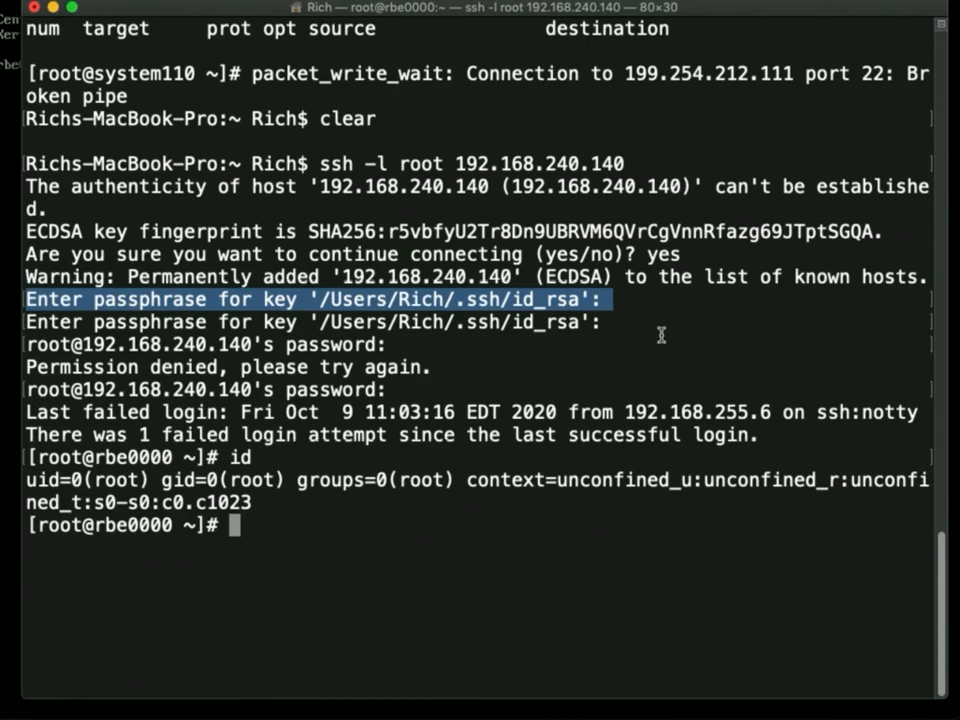
double_click(32, 344)
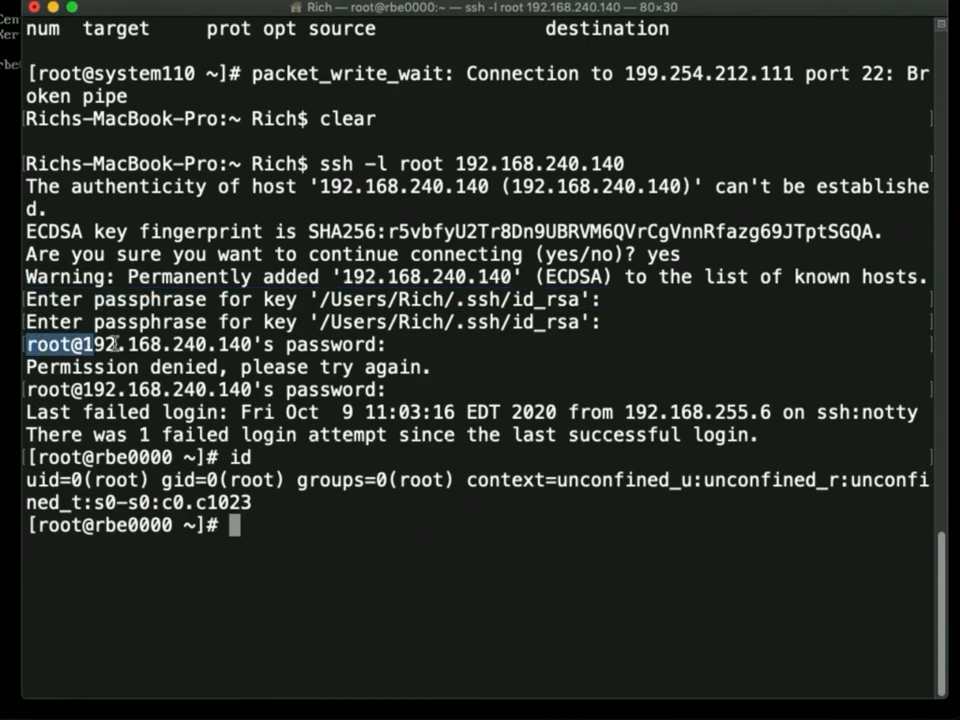
left_click_drag(106, 344, 437, 336)
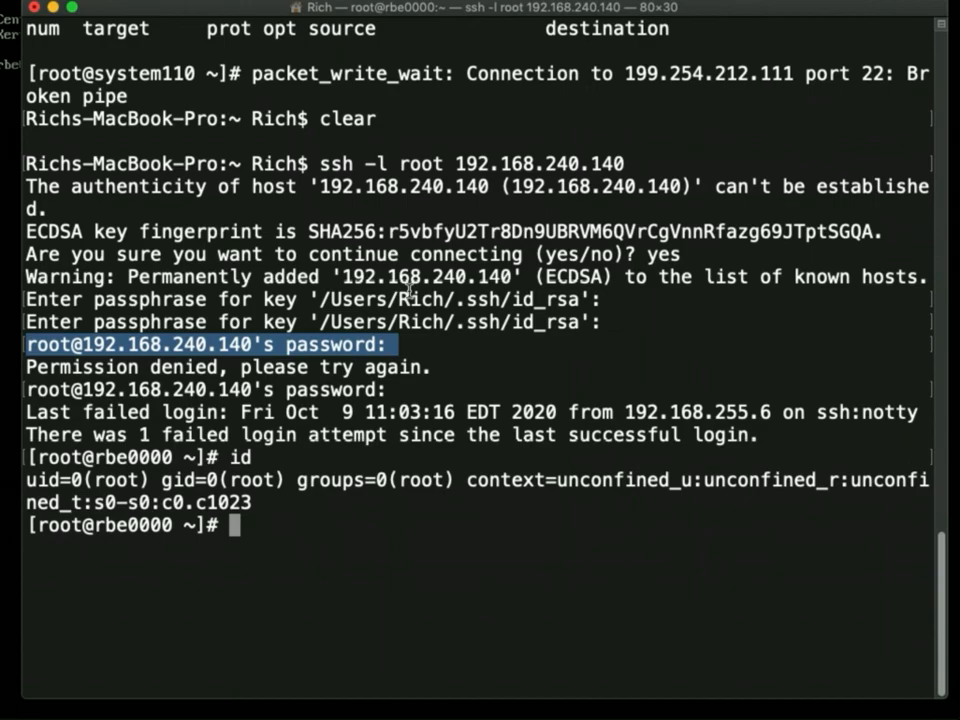